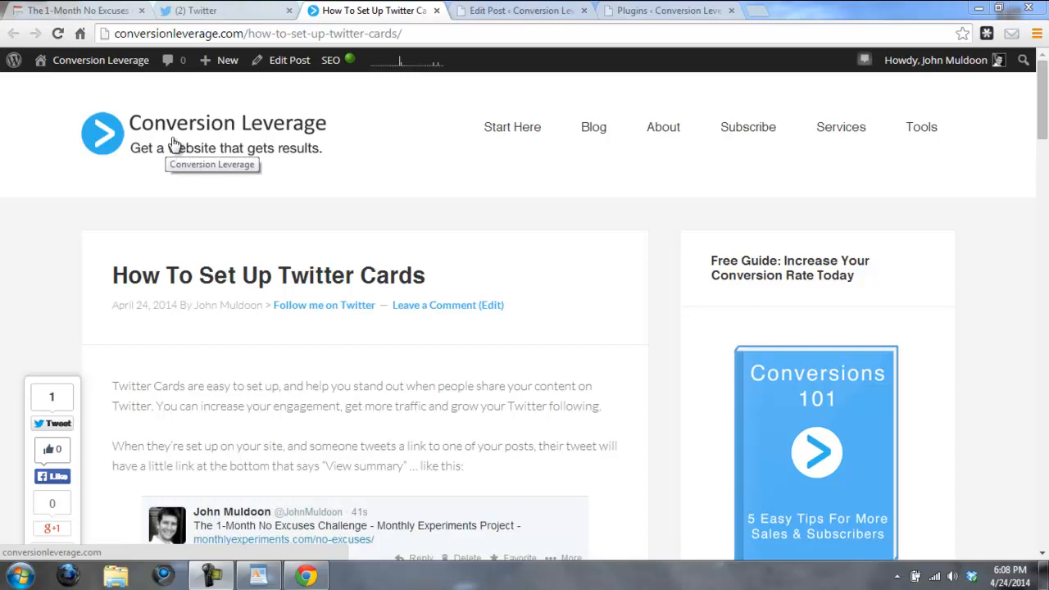
# Tweet a link to the February 2014 No Excuses post from the Monthly Experiments Project page.
pyautogui.click(90, 11)
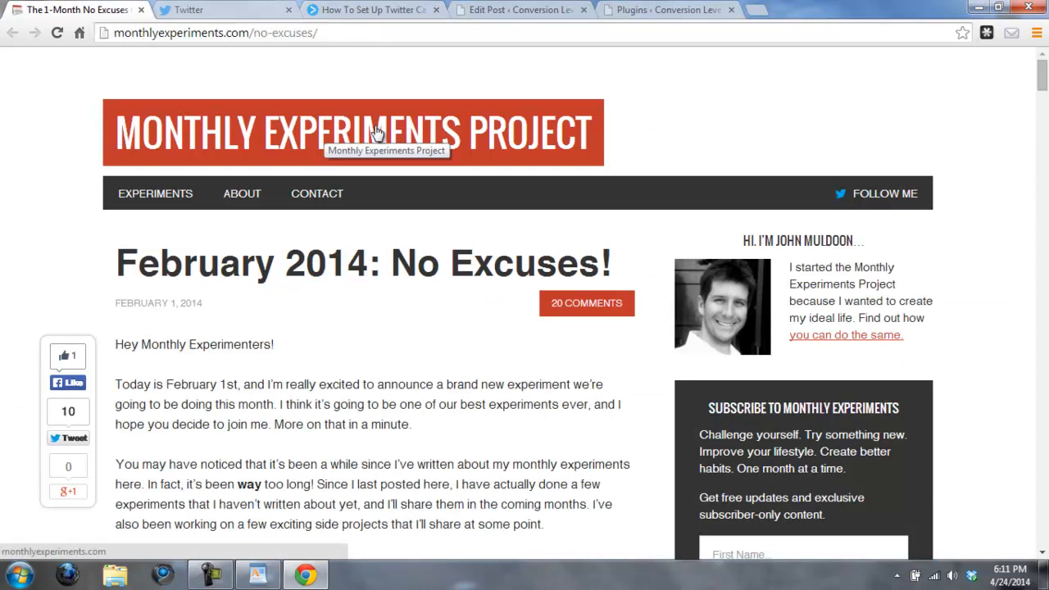
pyautogui.click(69, 445)
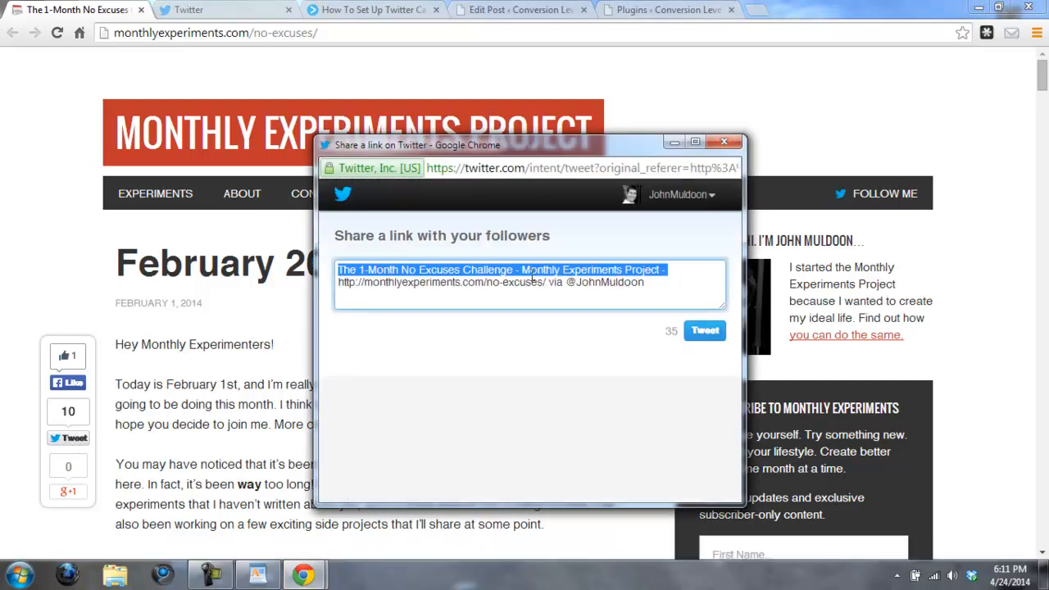
pyautogui.click(703, 336)
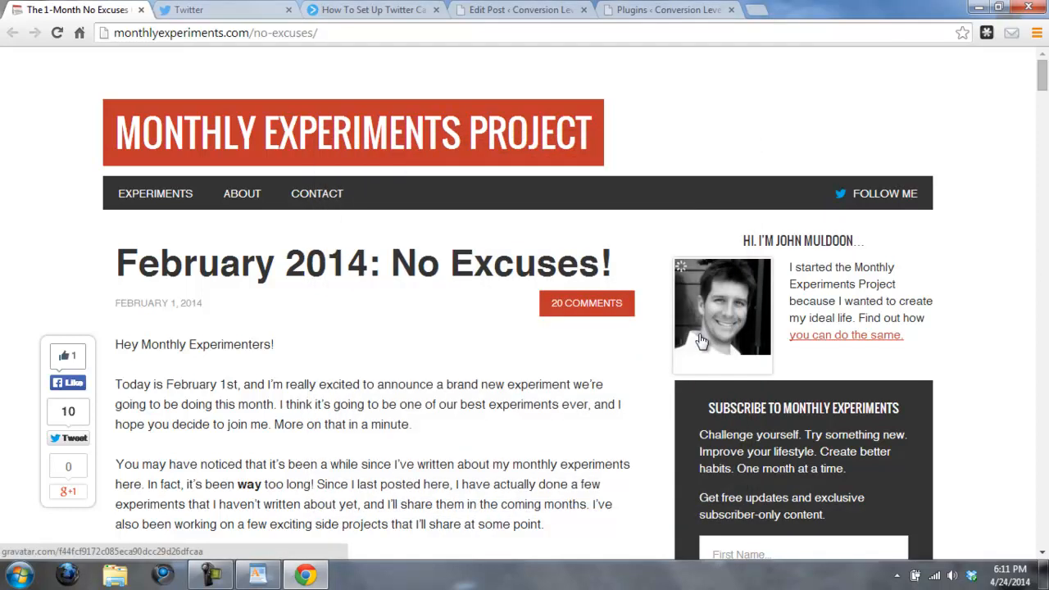
# Refresh the Twitter timeline, expand the summary of the new No Excuses Challenge tweet and examine its card's image, author, description and site link.
pyautogui.click(241, 10)
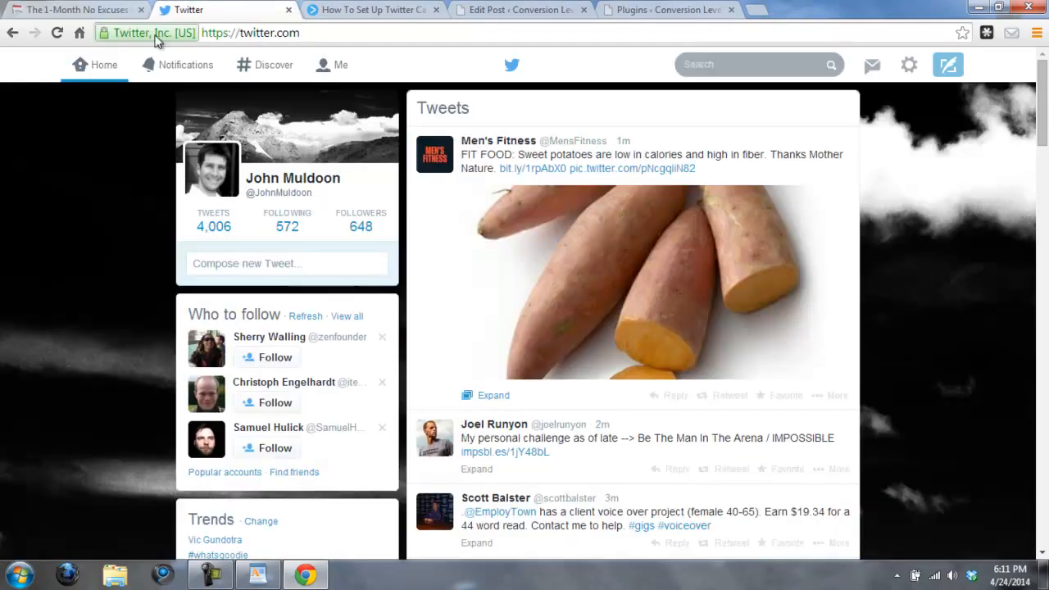
pyautogui.click(58, 34)
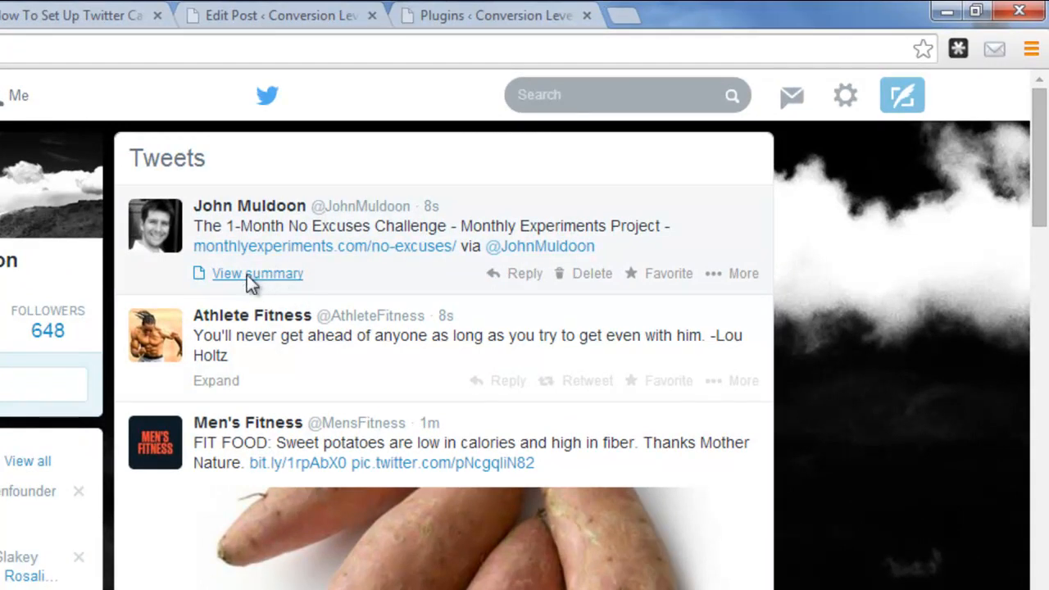
pyautogui.click(251, 275)
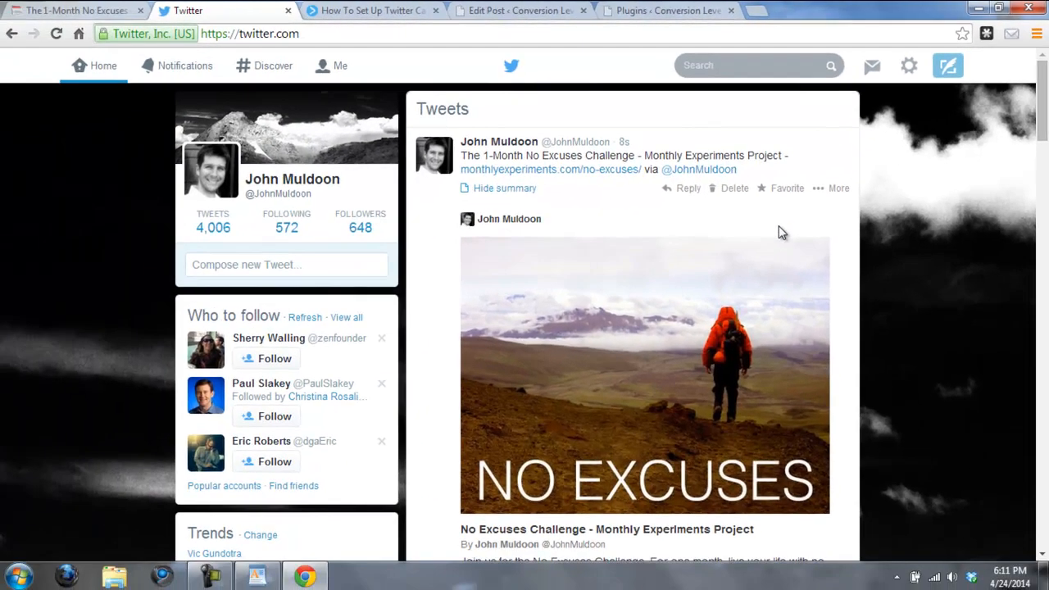
pyautogui.scroll(-1, 685, 215)
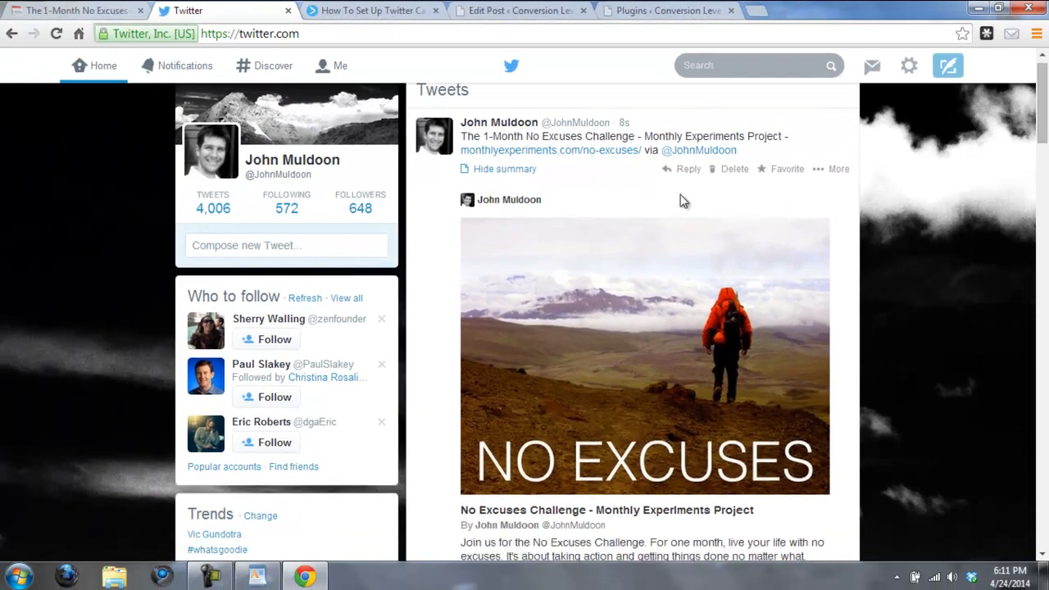
pyautogui.scroll(-1, 615, 199)
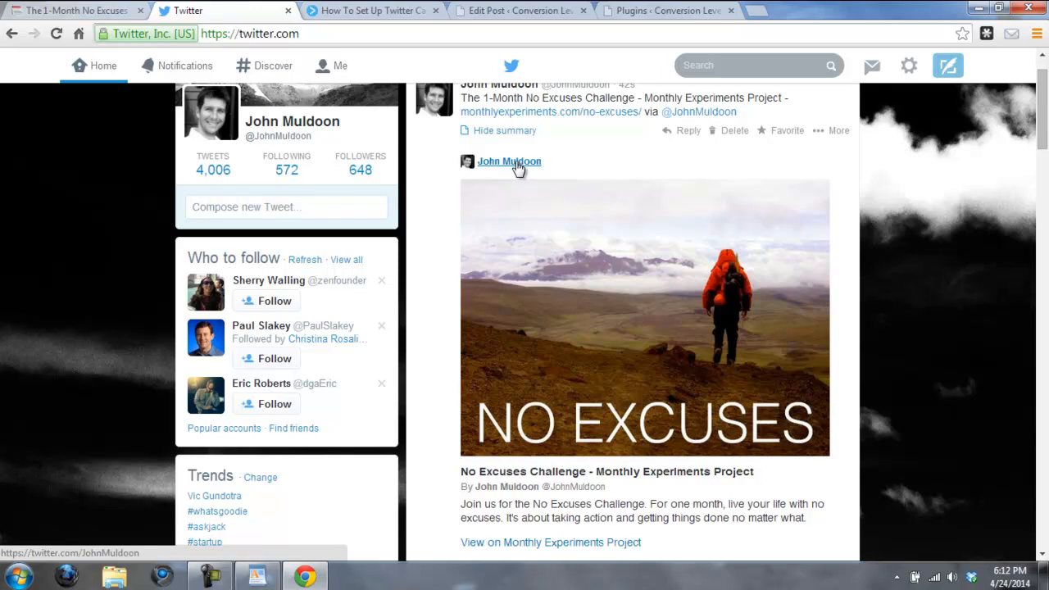
pyautogui.scroll(-1, 519, 169)
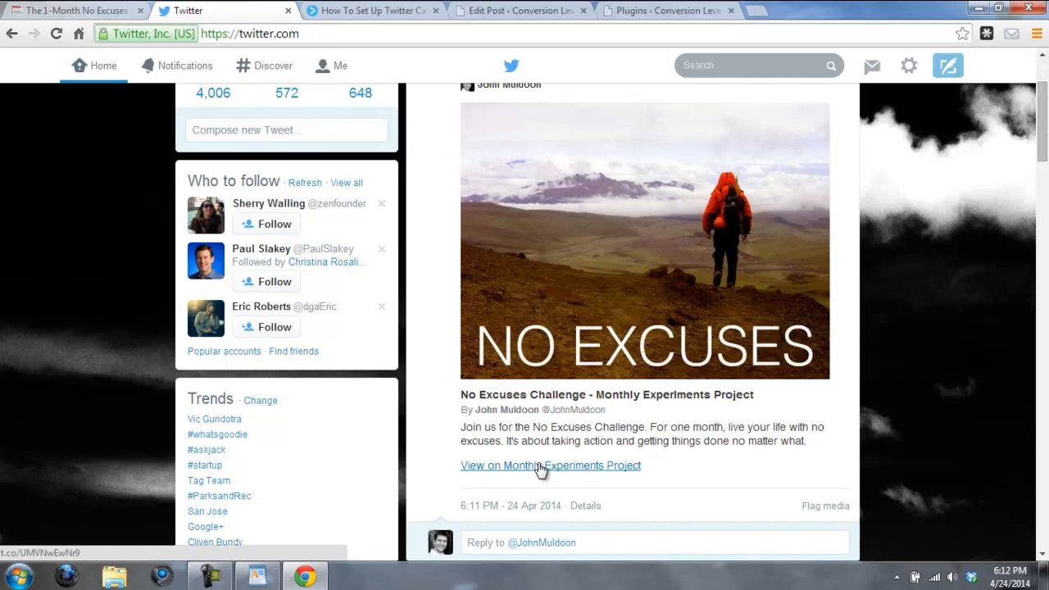
pyautogui.scroll(2, 594, 446)
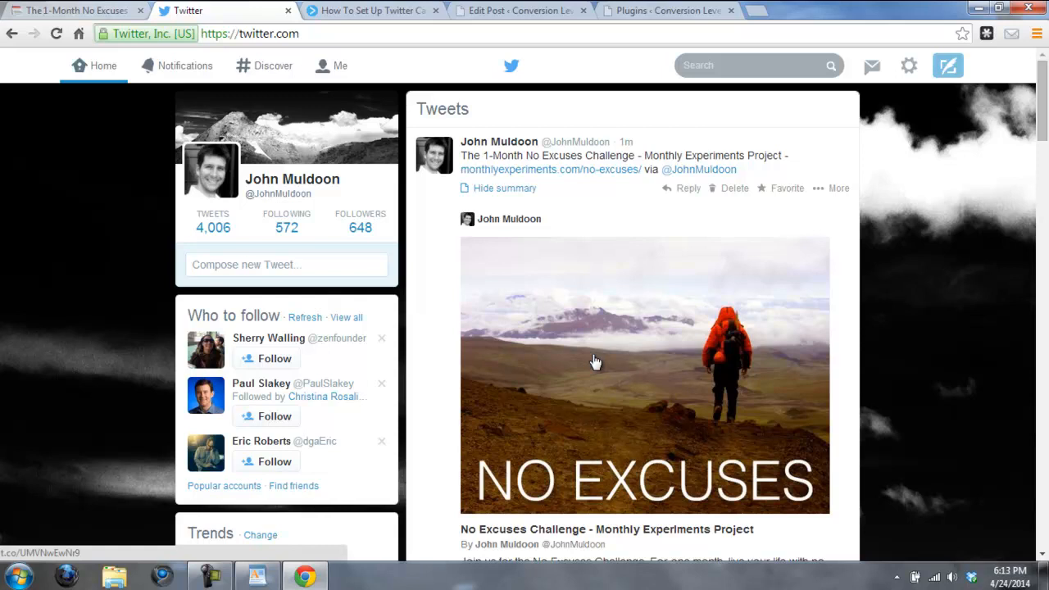
# Review the Links & Resources of the How To Set Up Twitter Cards guide and check the site's plugin list for WordPress SEO.
pyautogui.click(215, 15)
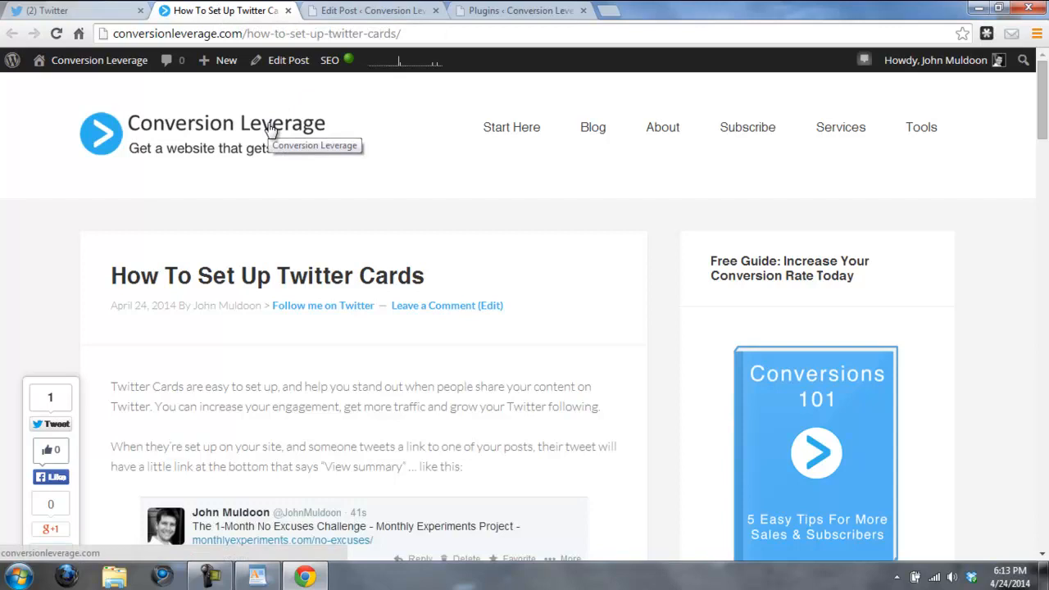
pyautogui.scroll(-10, 373, 244)
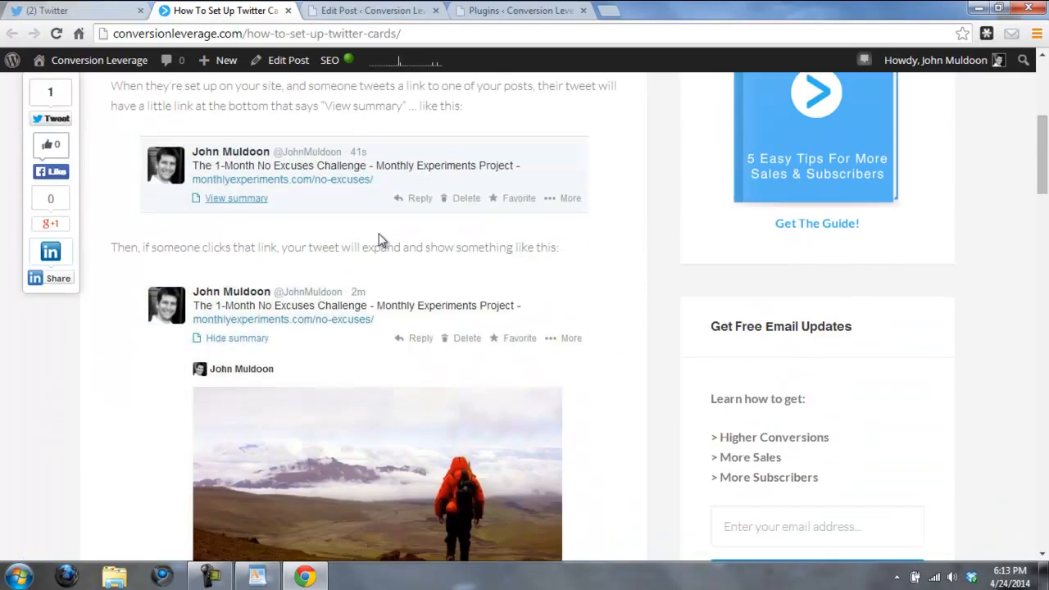
pyautogui.scroll(-11, 377, 246)
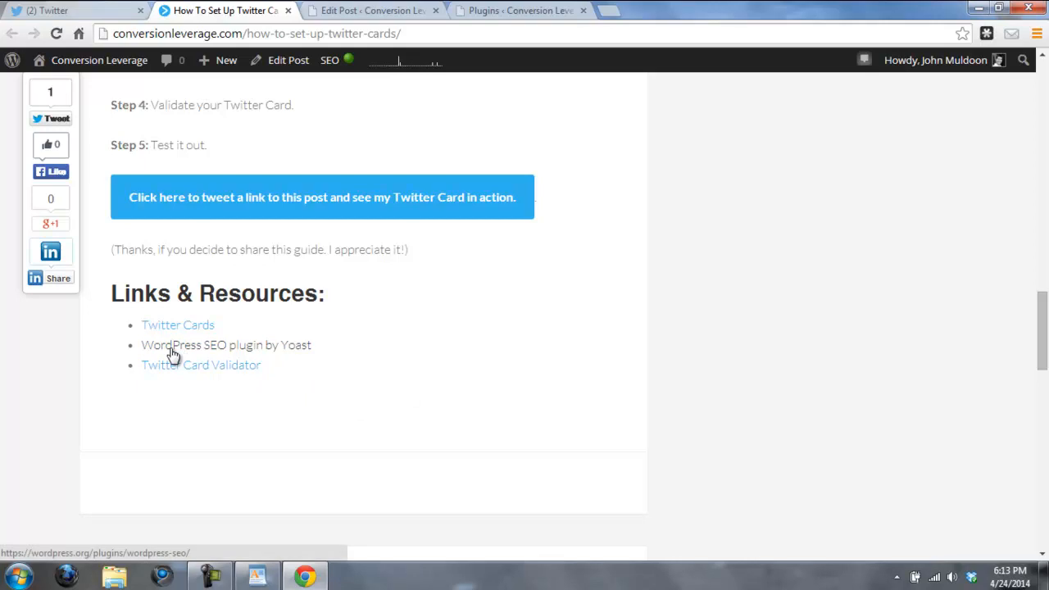
pyautogui.click(496, 16)
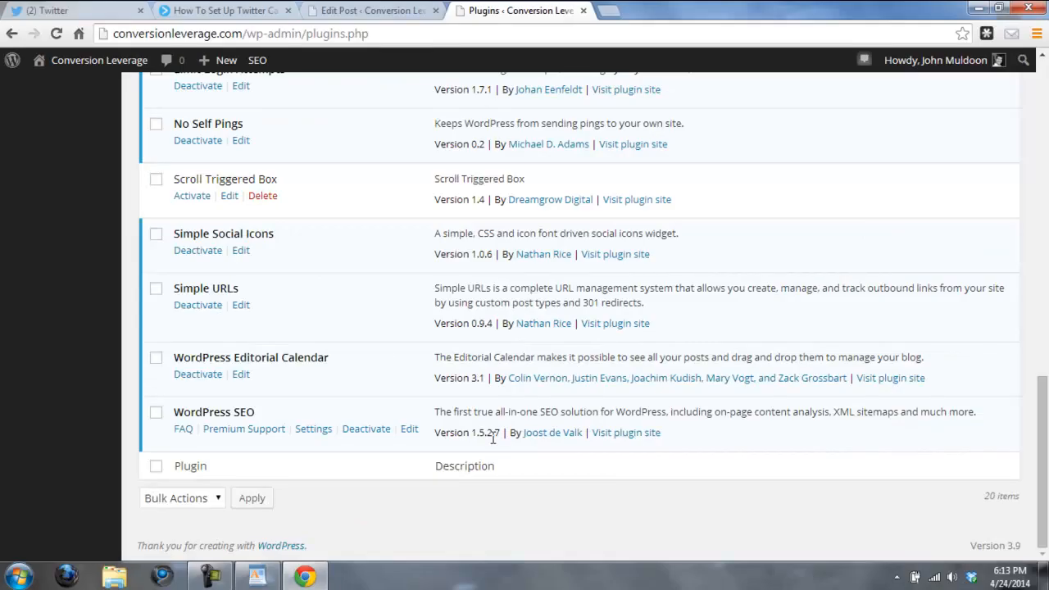
# Open the user's own WordPress profile for editing and select the existing entry in the Twitter username field.
pyautogui.moveTo(908, 72)
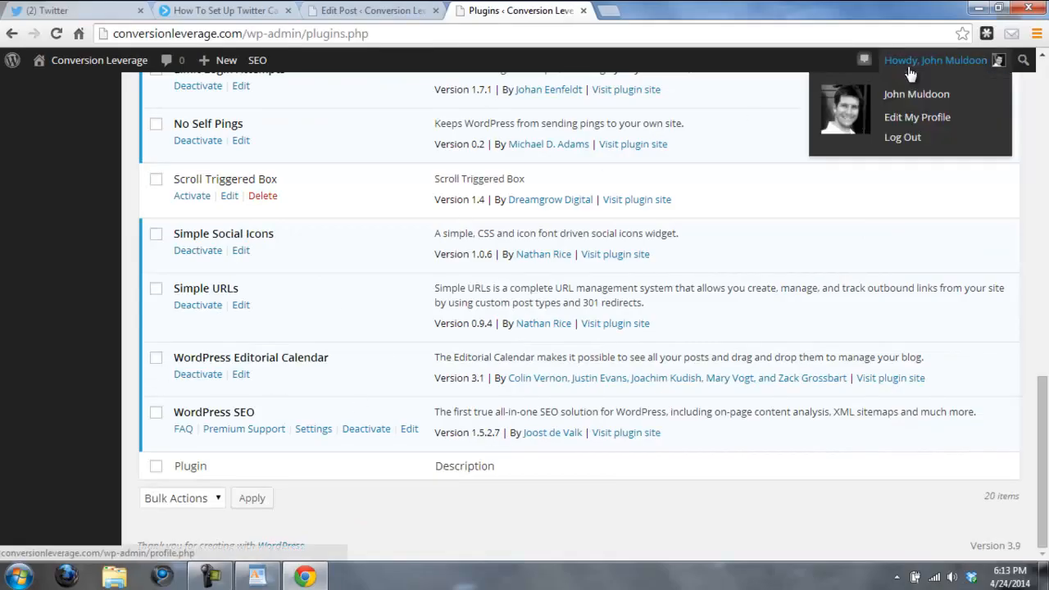
pyautogui.click(909, 123)
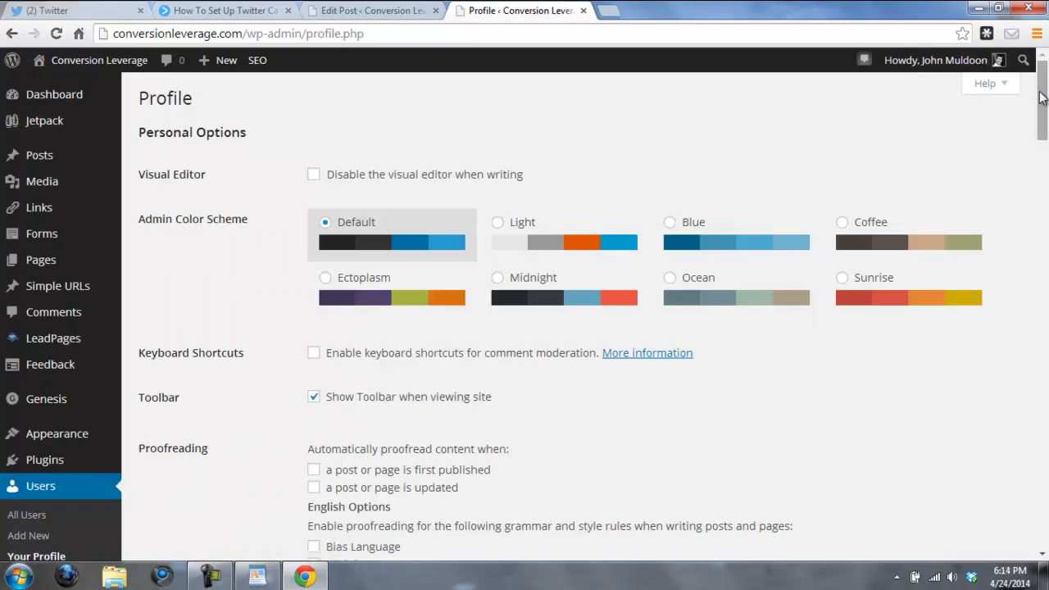
pyautogui.moveTo(1041, 129); pyautogui.dragTo(1032, 310)
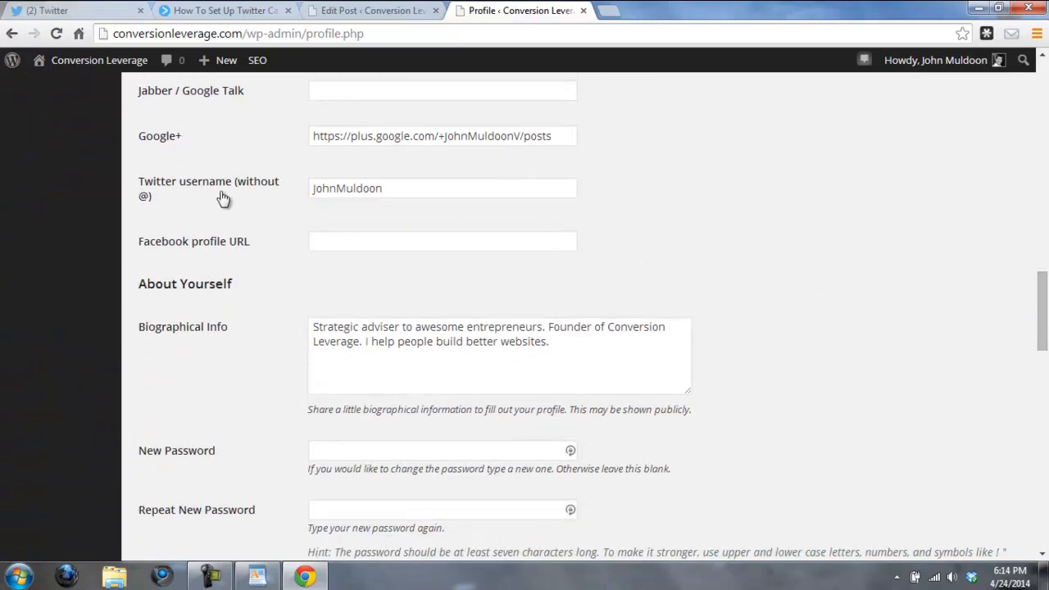
pyautogui.moveTo(407, 191); pyautogui.dragTo(302, 190)
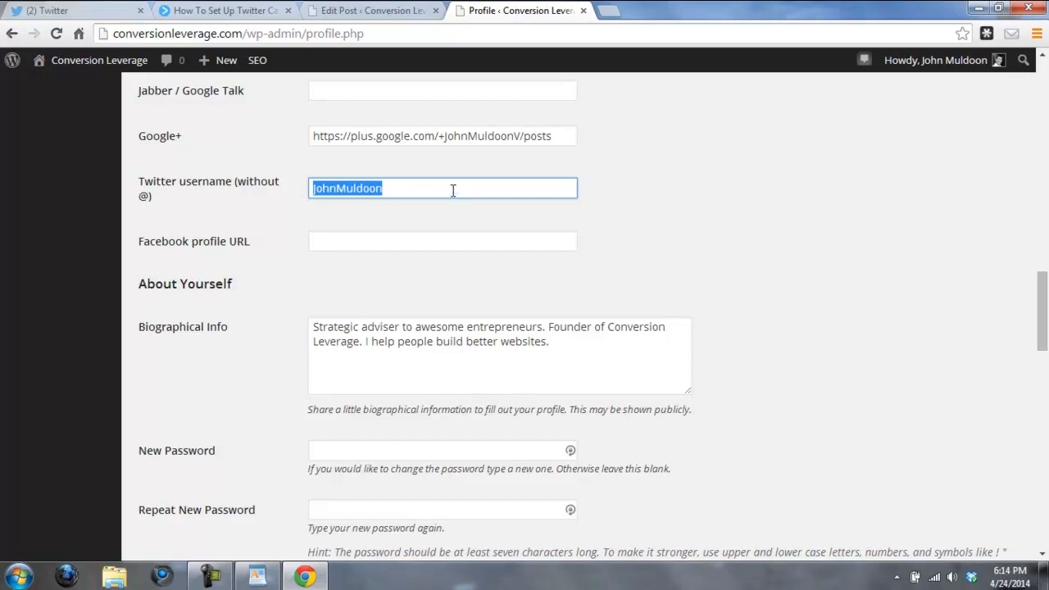
# Save the WordPress user profile by updating it.
pyautogui.scroll(-5, 809, 234)
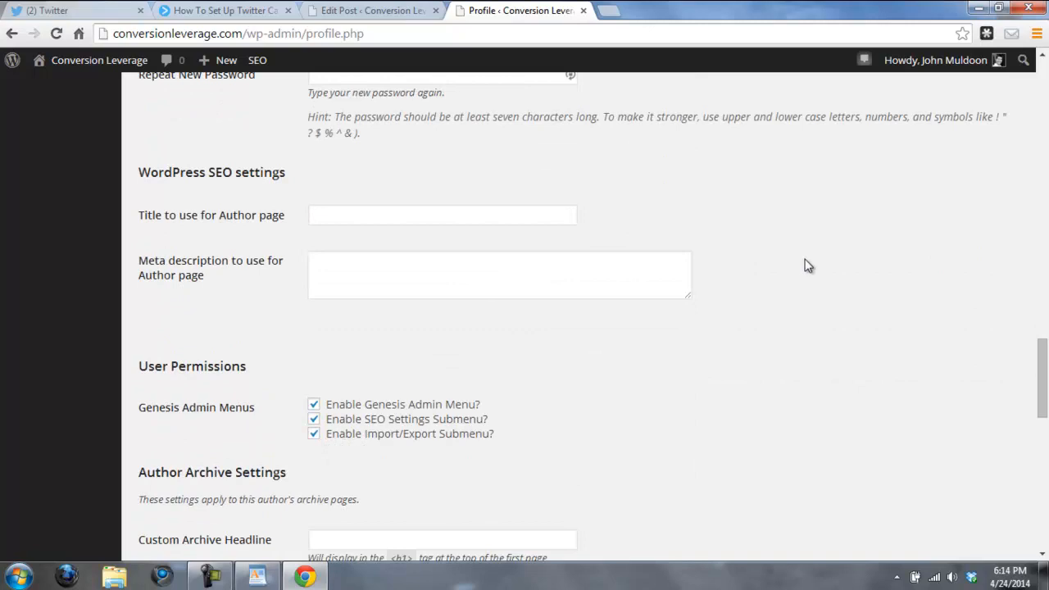
pyautogui.scroll(-4, 755, 332)
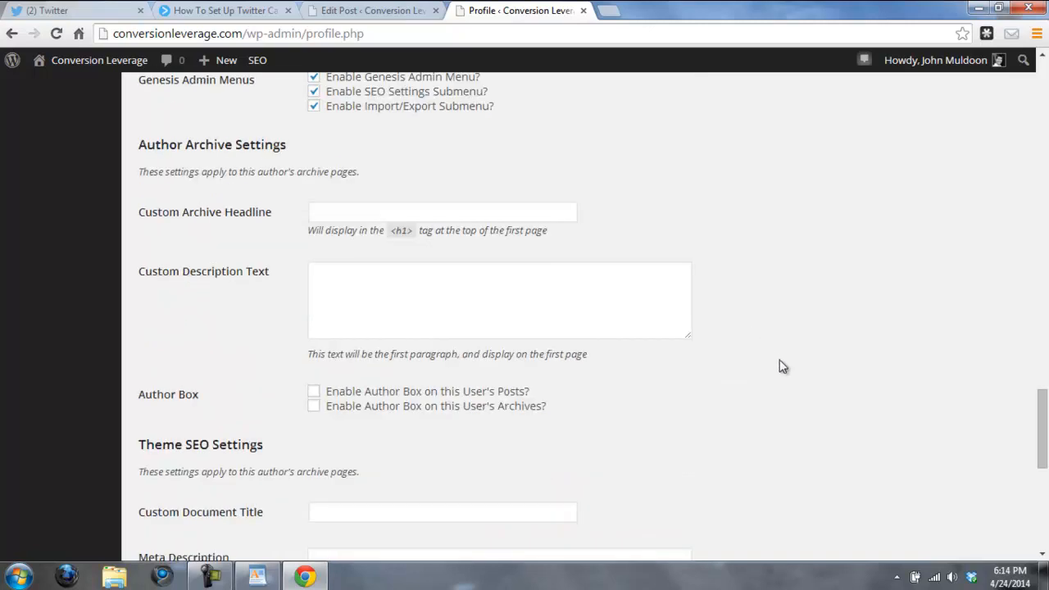
pyautogui.scroll(-2, 774, 361)
pyautogui.moveTo(1047, 443); pyautogui.dragTo(1017, 520)
pyautogui.click(211, 482)
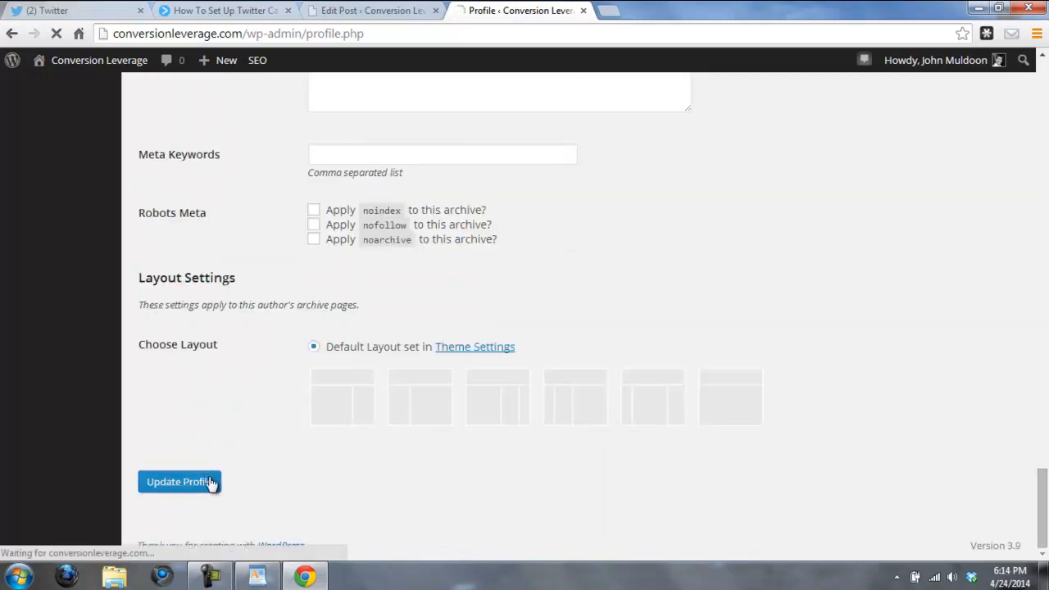
# Open the Twitter section of the WordPress SEO plugin's social settings.
pyautogui.scroll(-2, 80, 422)
pyautogui.scroll(-3, 78, 422)
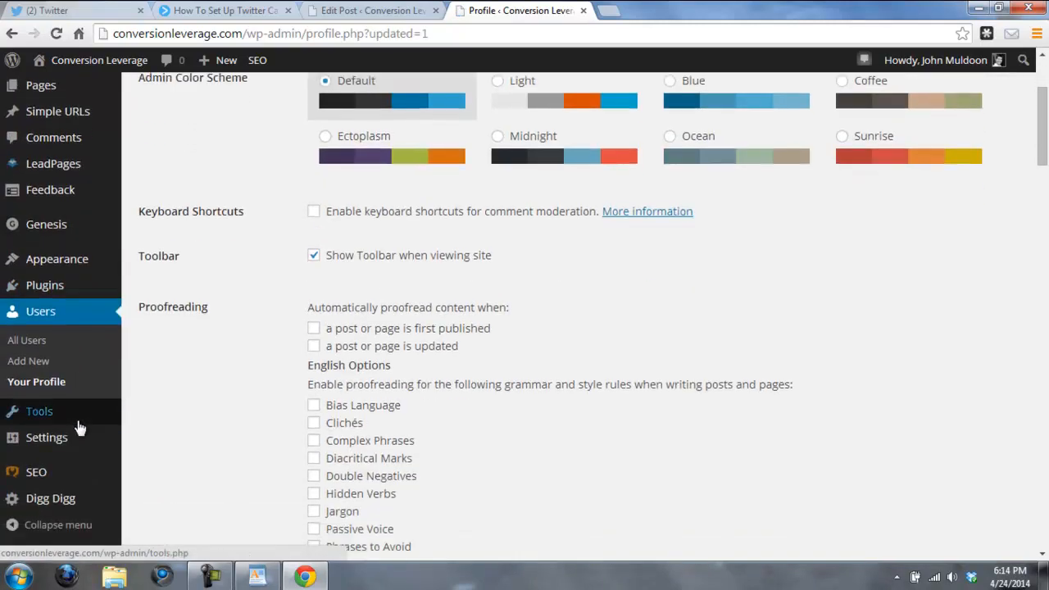
pyautogui.moveTo(54, 376)
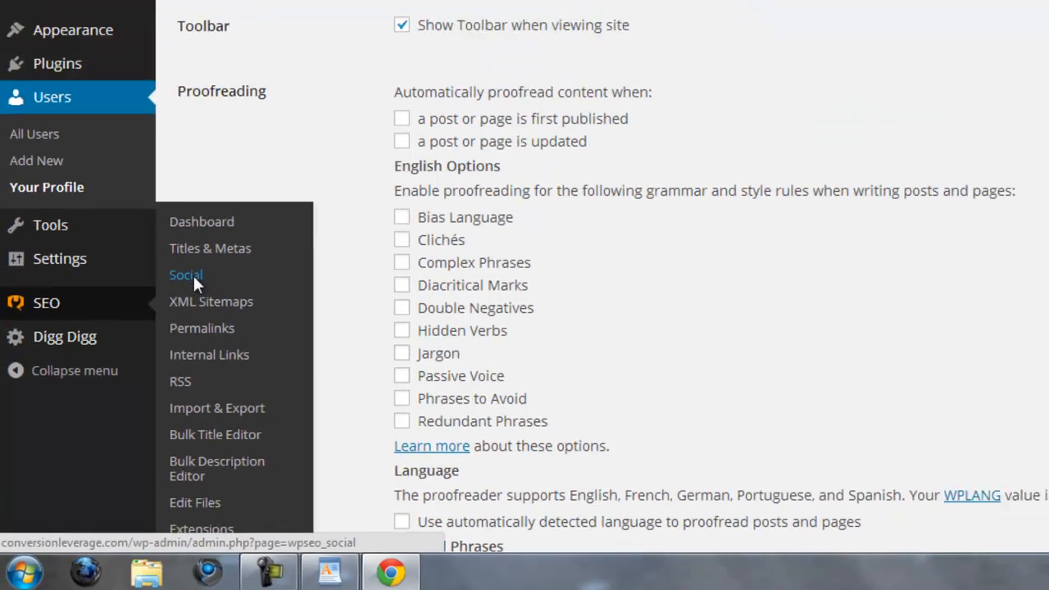
pyautogui.click(251, 193)
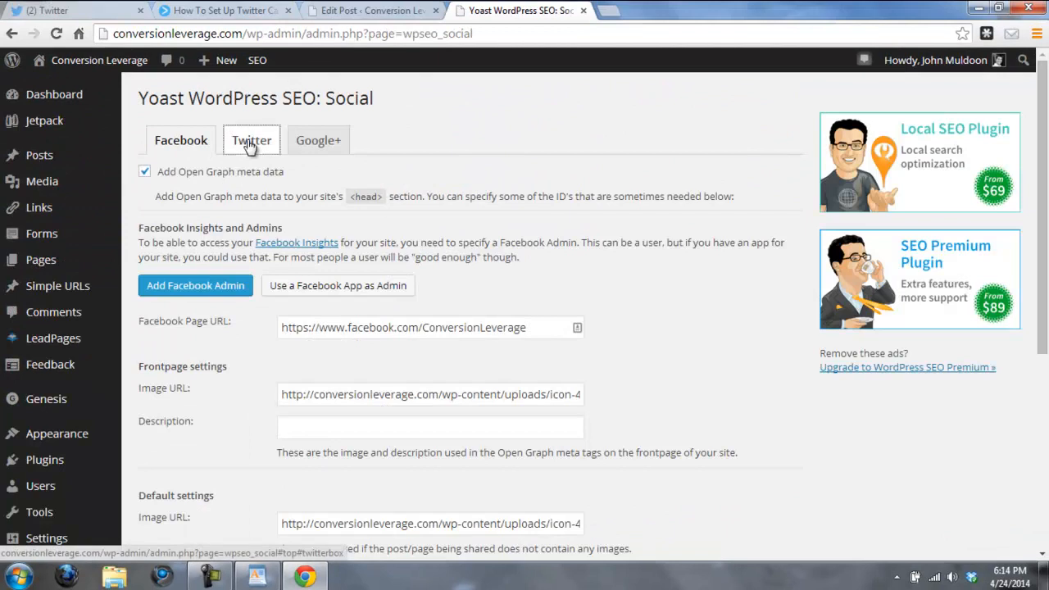
pyautogui.click(251, 141)
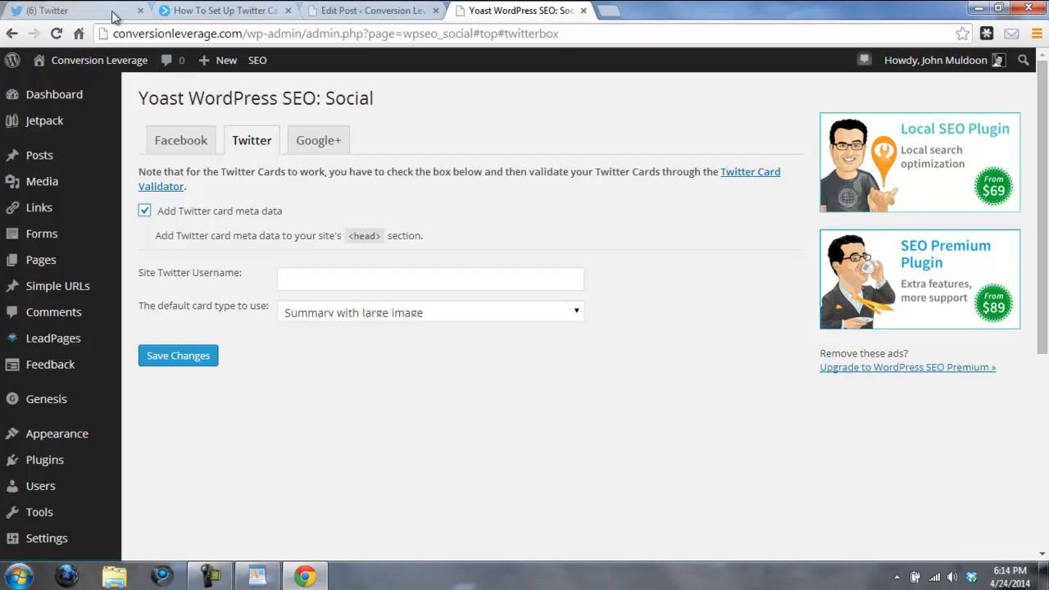
# Set the site Twitter username to Conversion_Blog and the default card type to Summary with large image, and save the settings.
pyautogui.click(317, 278)
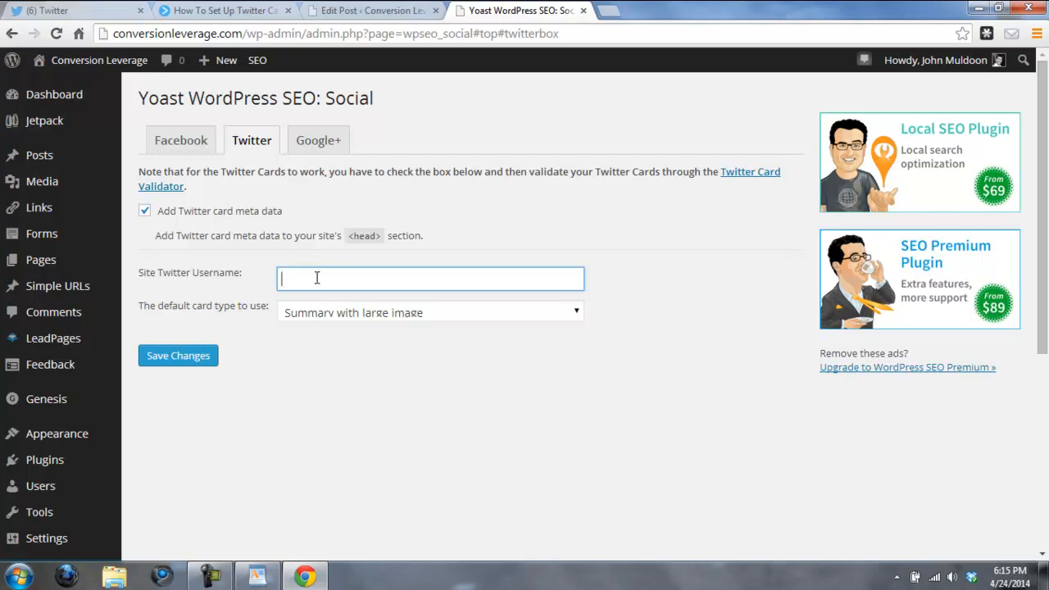
pyautogui.write('Conversion_Blog')
pyautogui.click(338, 315)
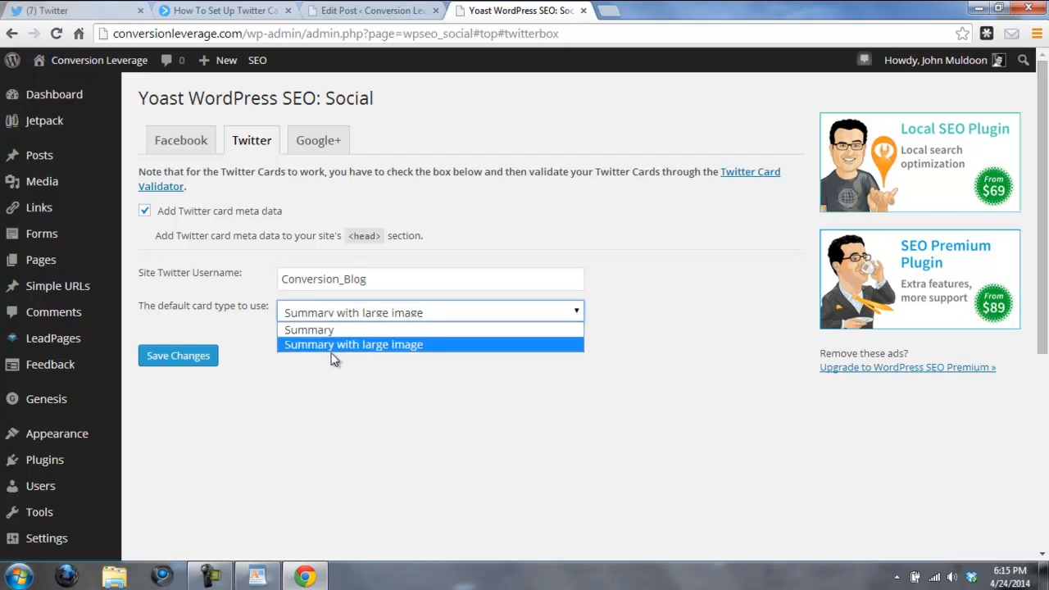
pyautogui.click(333, 345)
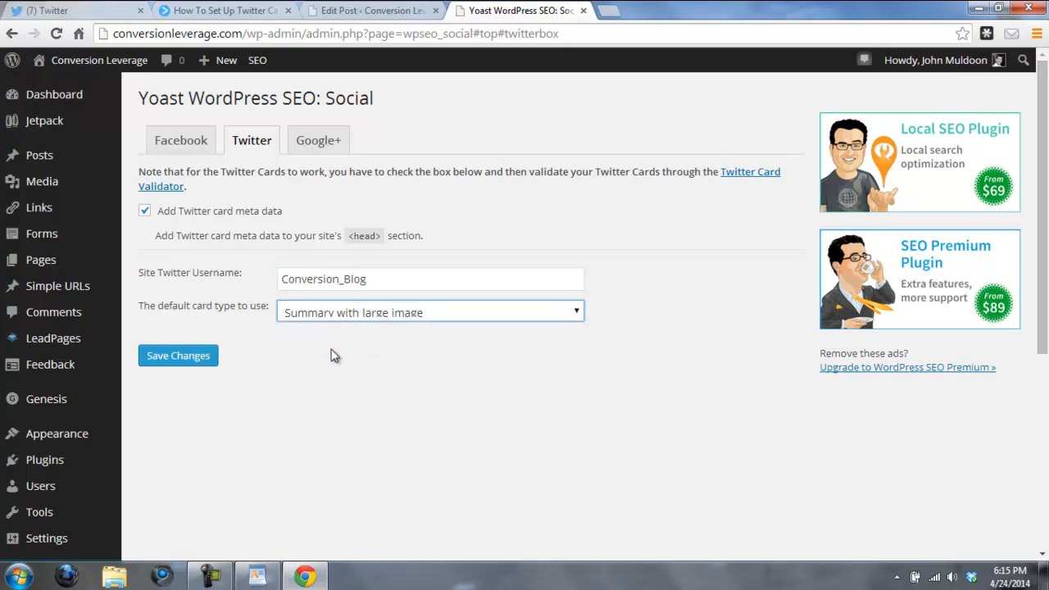
pyautogui.click(184, 364)
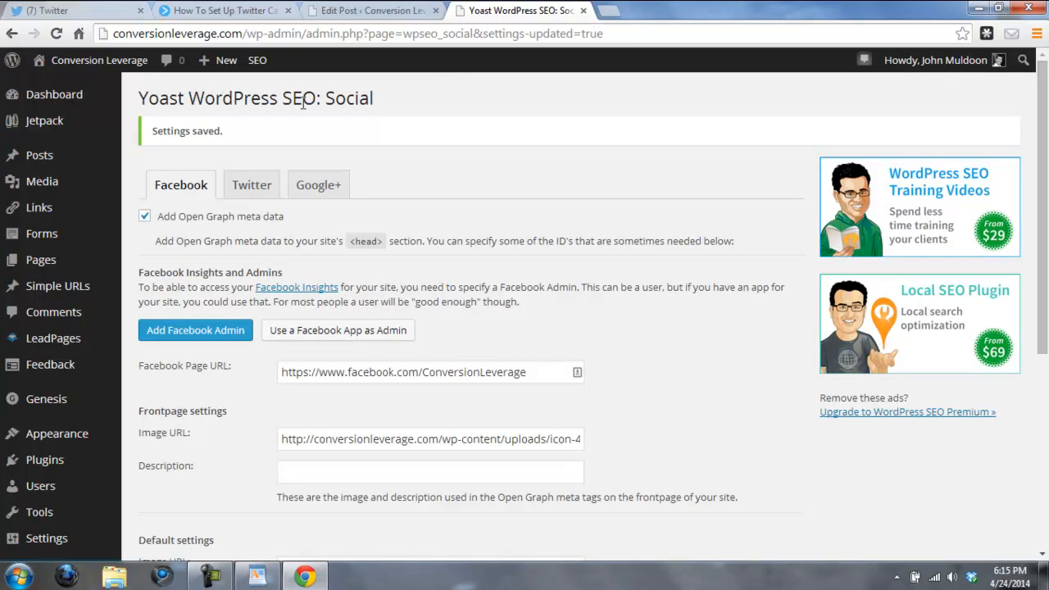
# Close the old post editor and plugin settings pages, and reopen the Twitter Cards guide for editing in a new browser tab.
pyautogui.click(435, 11)
pyautogui.click(435, 10)
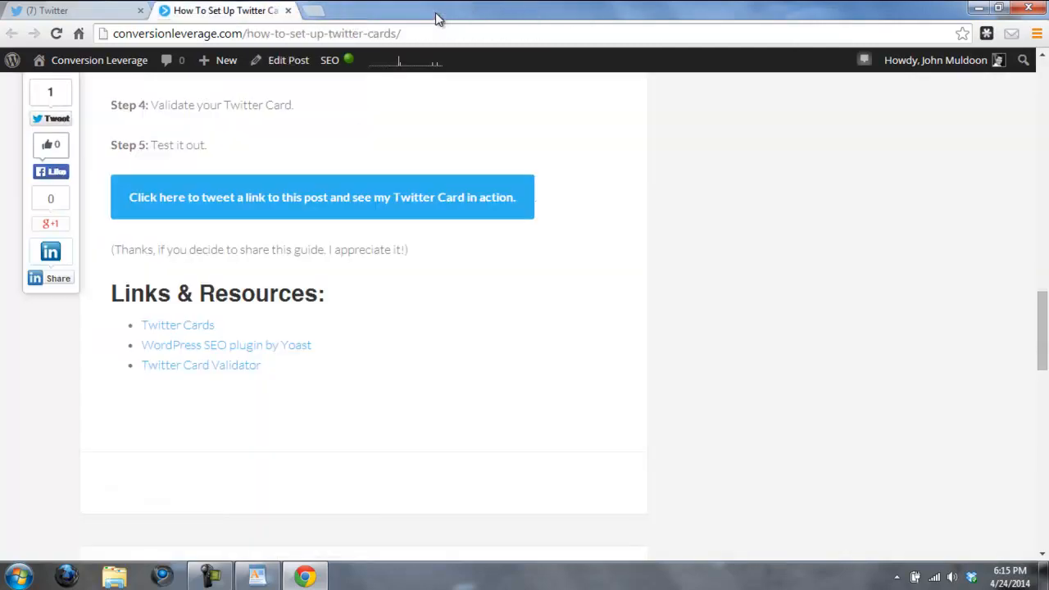
pyautogui.rightClick(288, 68)
pyautogui.click(328, 73)
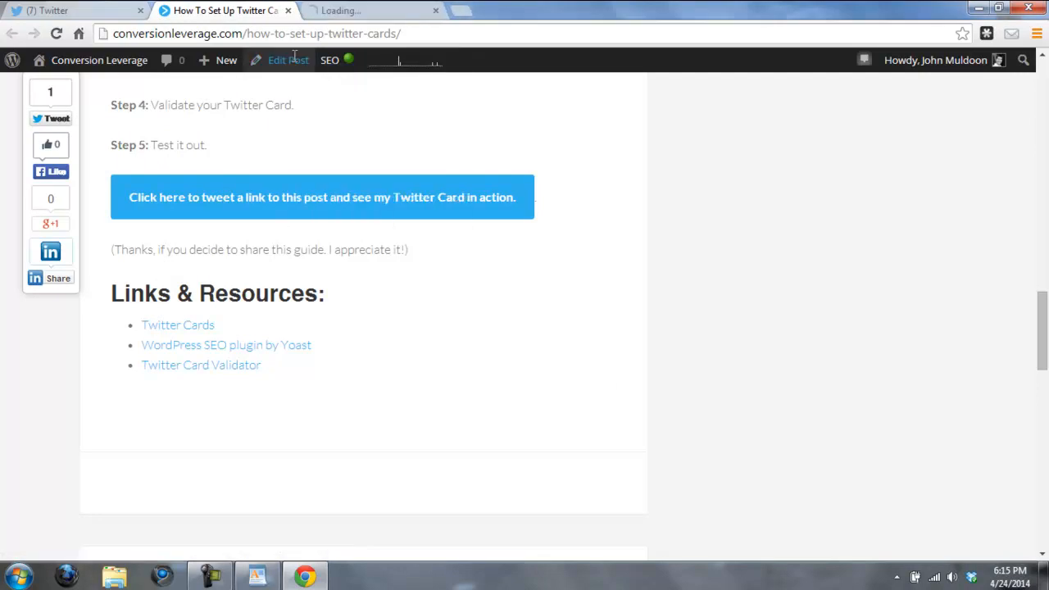
# Re-examine the No Excuses tweet's card on Twitter and review the setup steps and example tweets in the Twitter Cards guide.
pyautogui.click(105, 8)
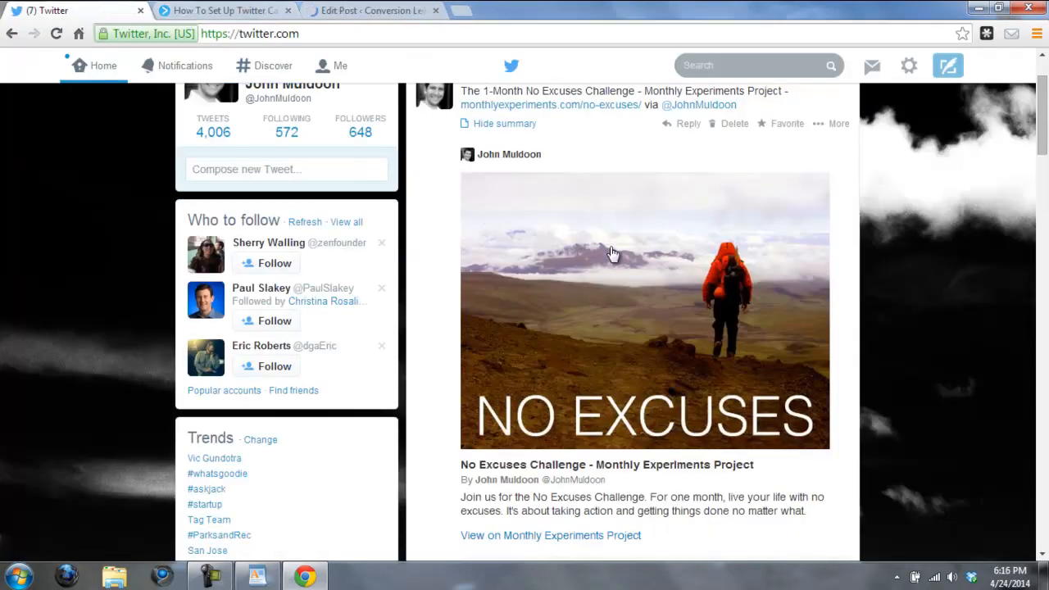
pyautogui.click(397, 12)
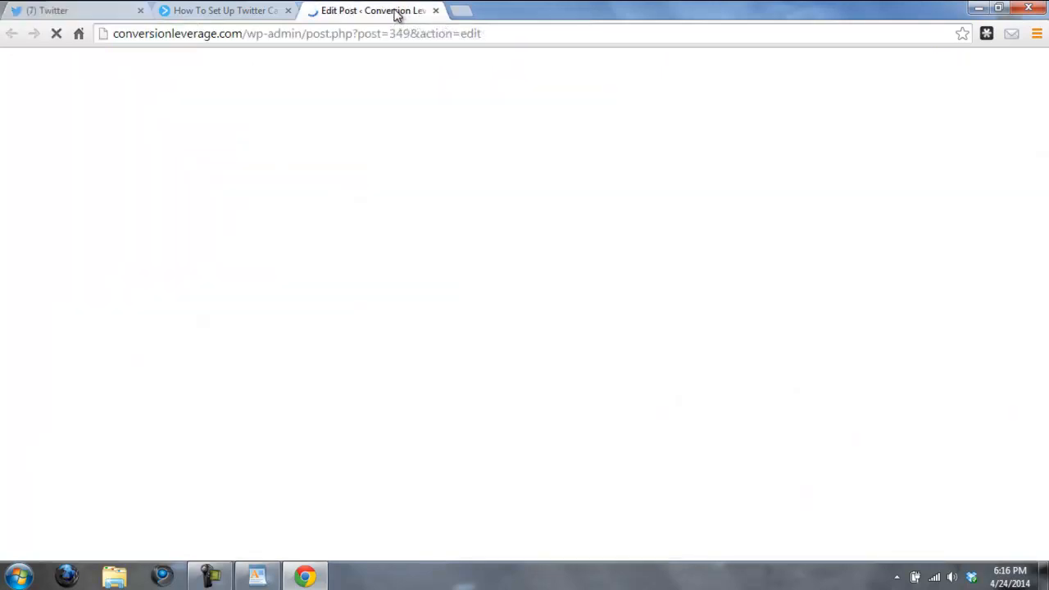
pyautogui.click(225, 12)
pyautogui.scroll(4, 287, 201)
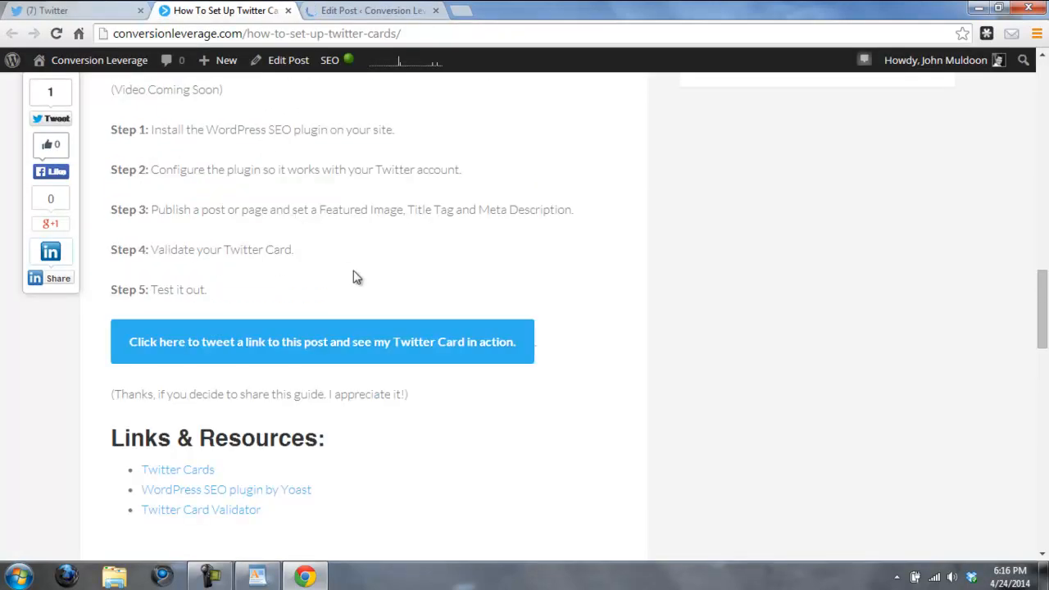
pyautogui.scroll(15, 339, 281)
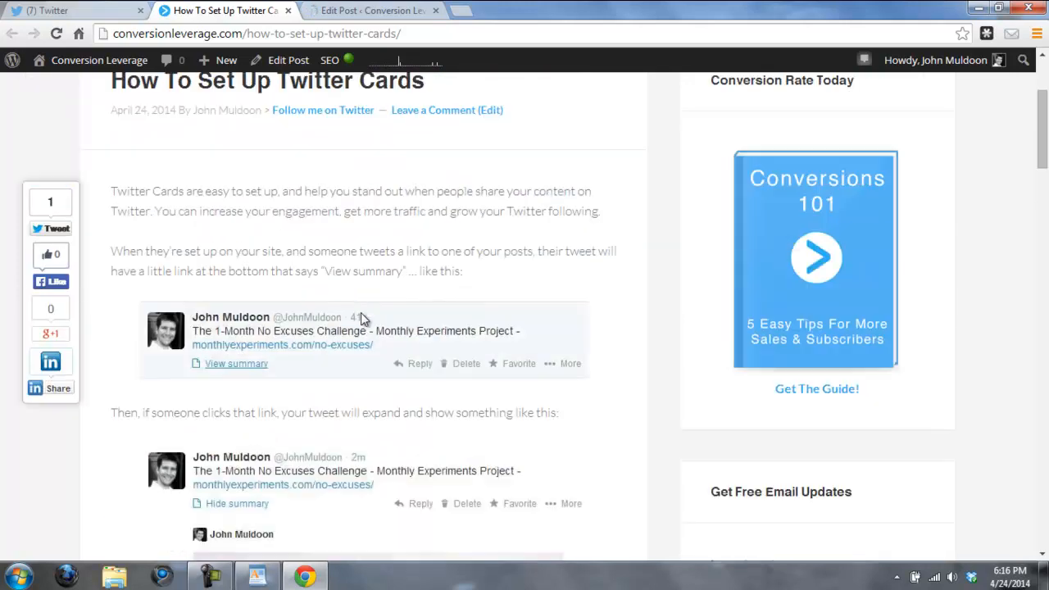
# Set CL-video-twitter-cards.jpg from the media library as the featured image of the How To Set Up Twitter Cards post.
pyautogui.click(394, 10)
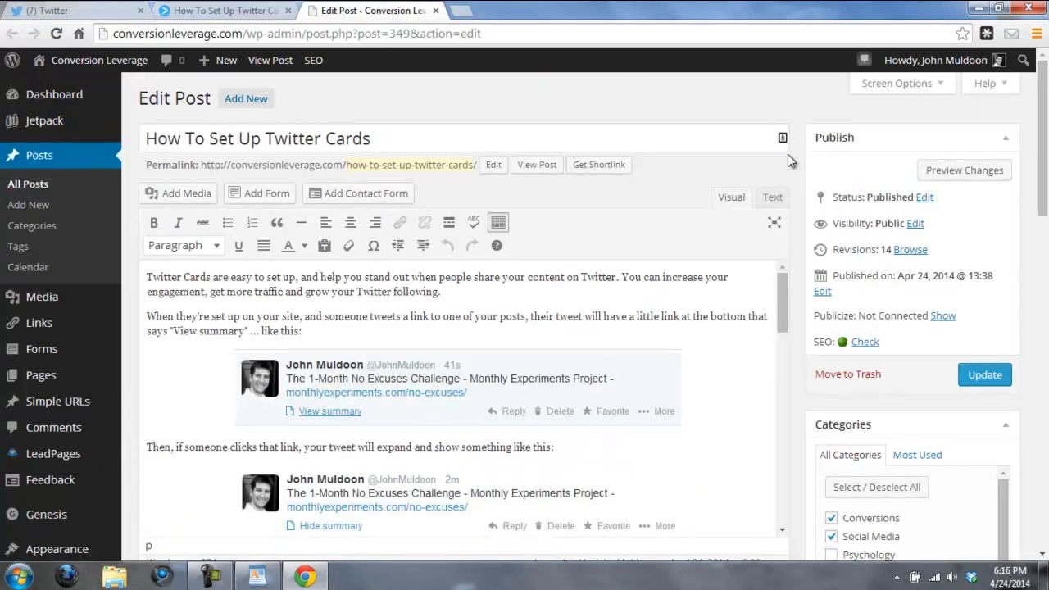
pyautogui.scroll(-5, 1041, 229)
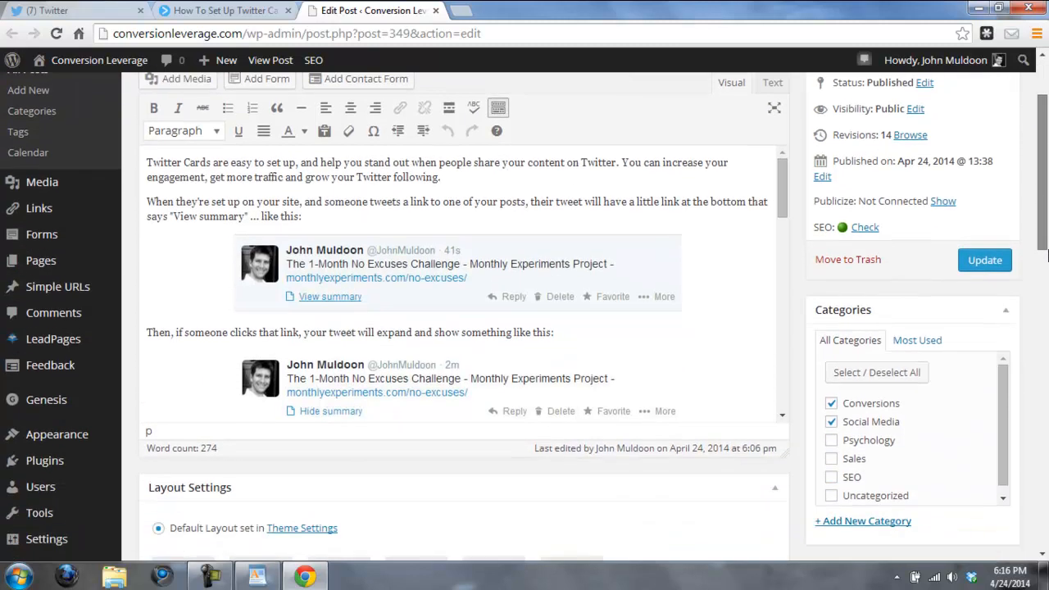
pyautogui.scroll(-3, 997, 390)
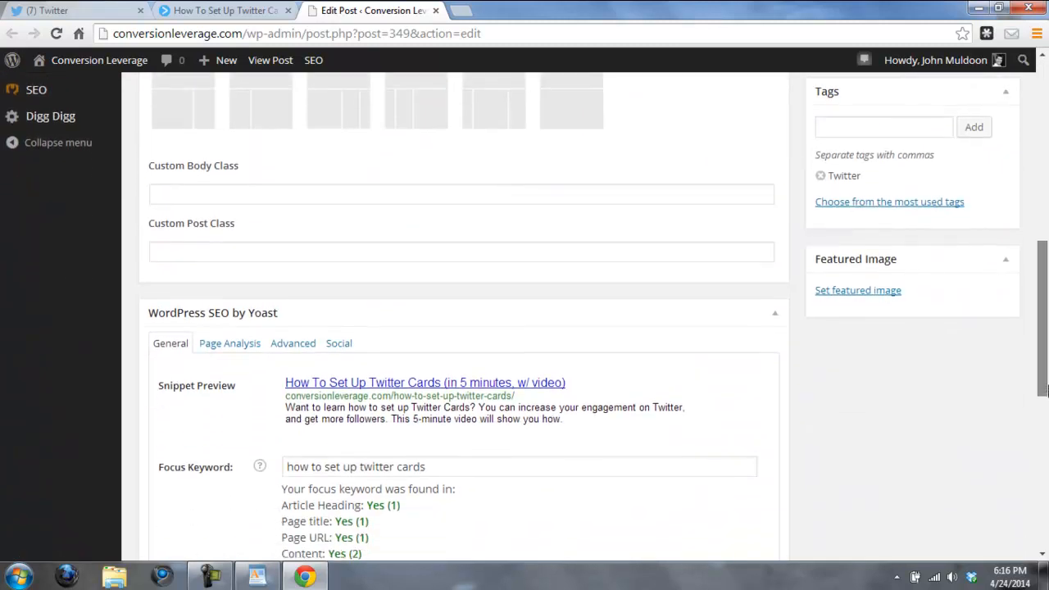
pyautogui.click(858, 291)
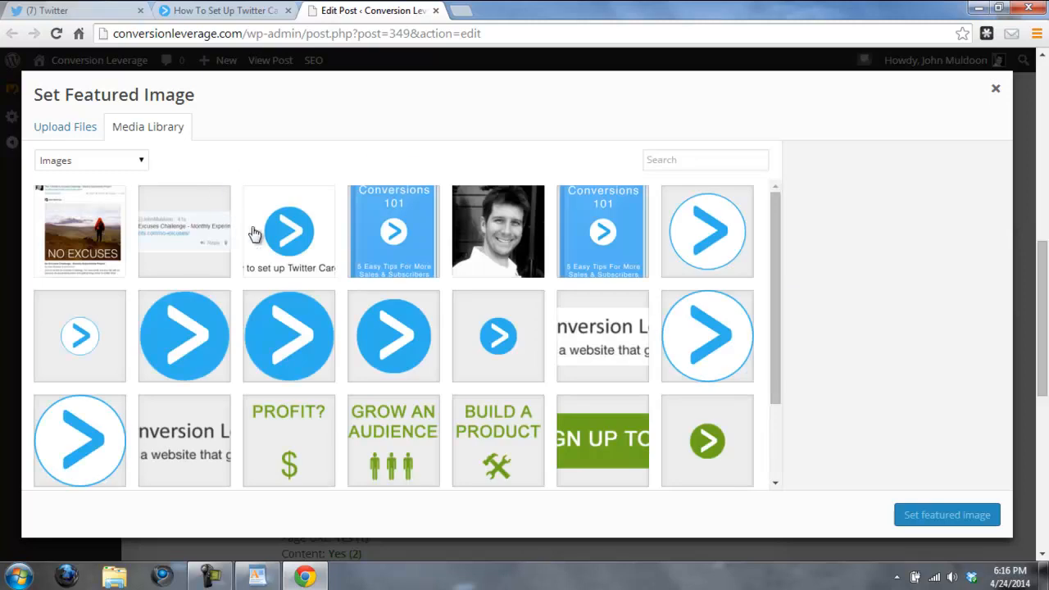
pyautogui.click(283, 244)
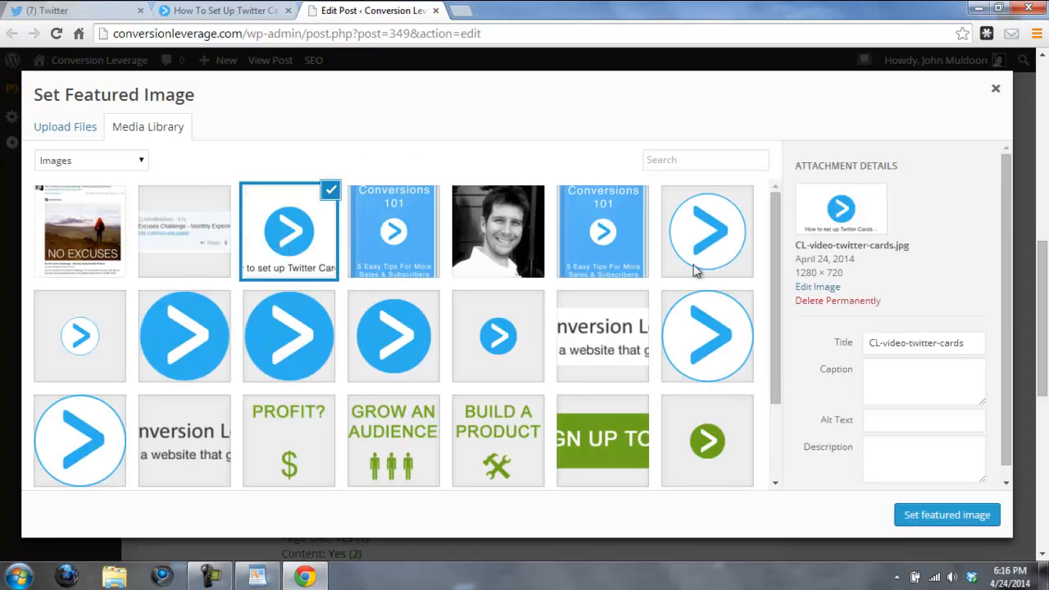
pyautogui.scroll(-1, 1005, 234)
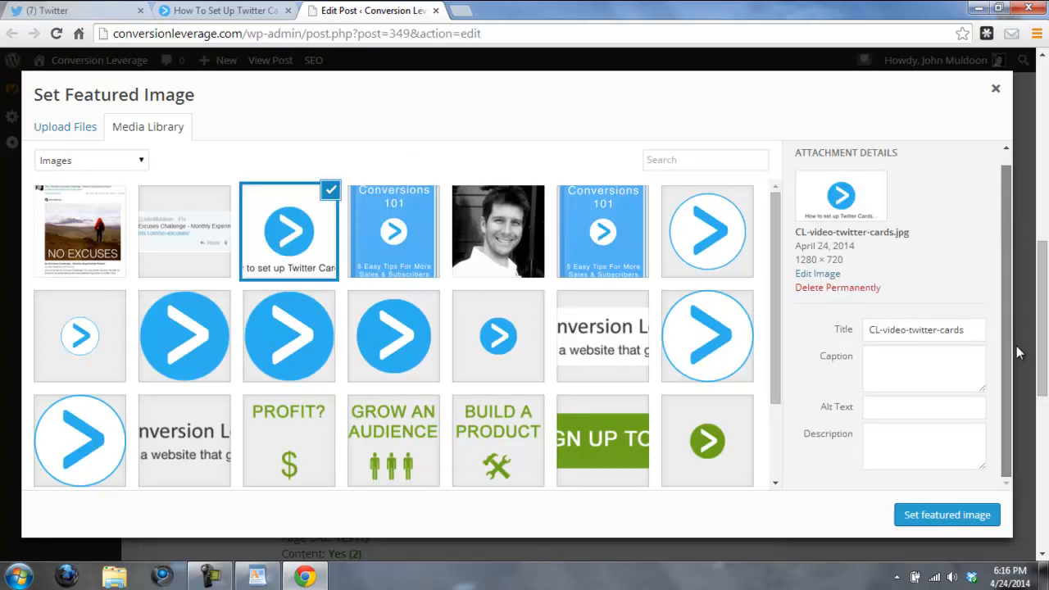
pyautogui.click(947, 516)
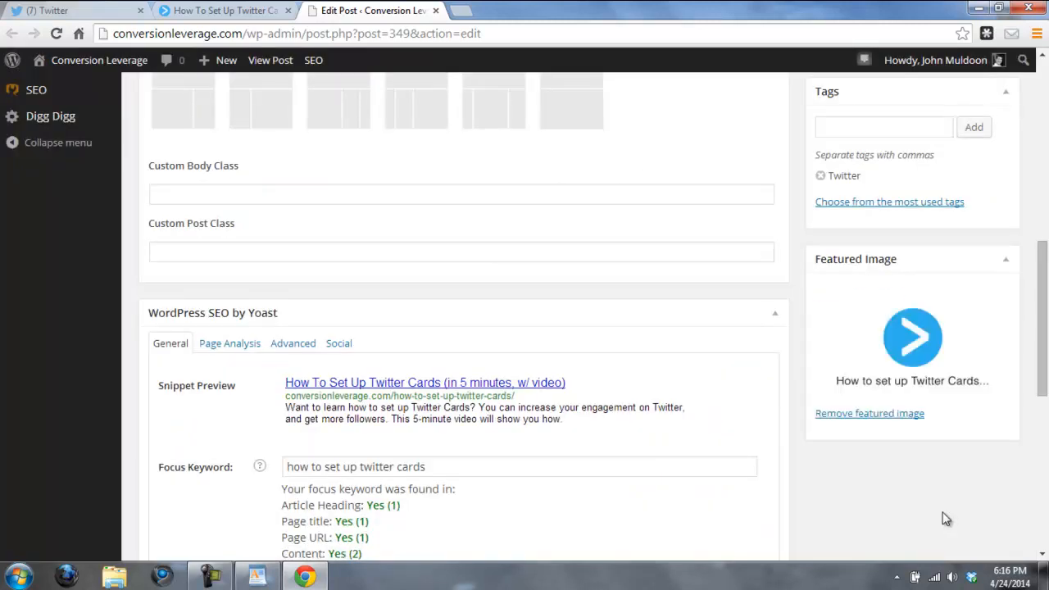
# Check the post's SEO title and meta description against the No Excuses card on Twitter, and update the post.
pyautogui.scroll(-3, 826, 490)
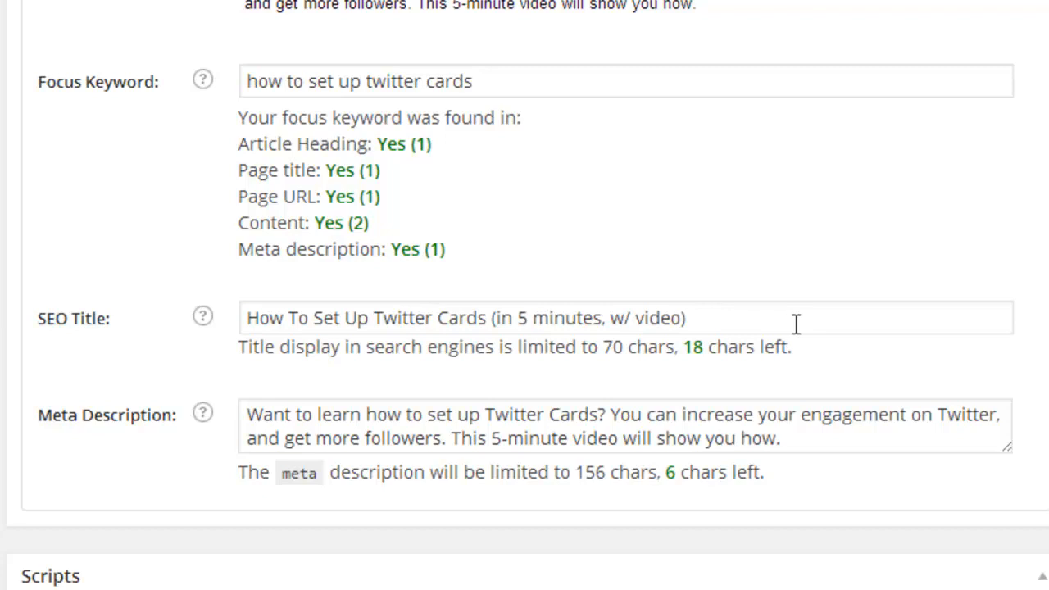
pyautogui.click(731, 322)
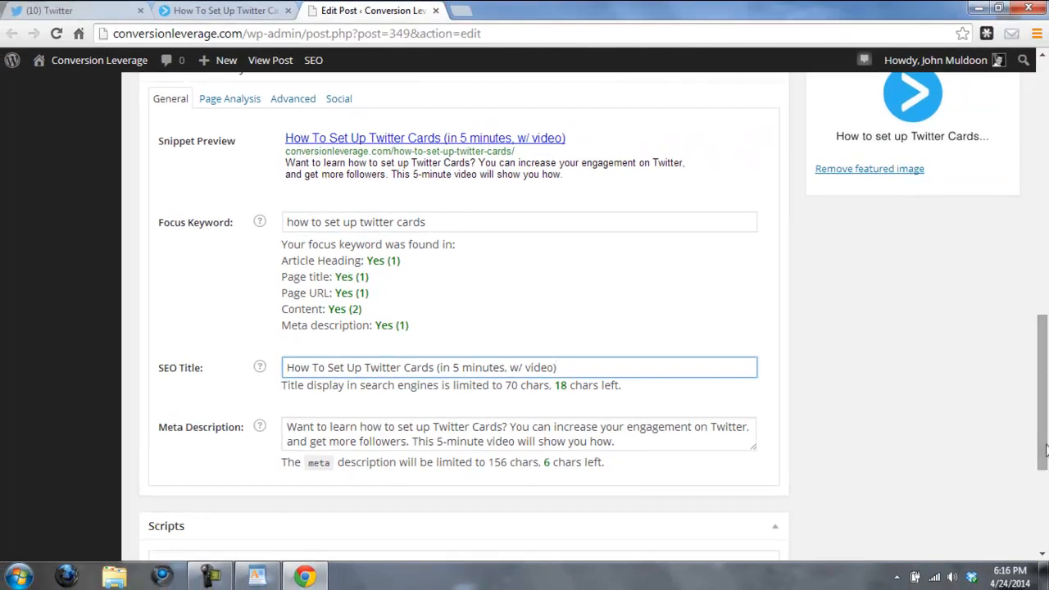
pyautogui.click(66, 10)
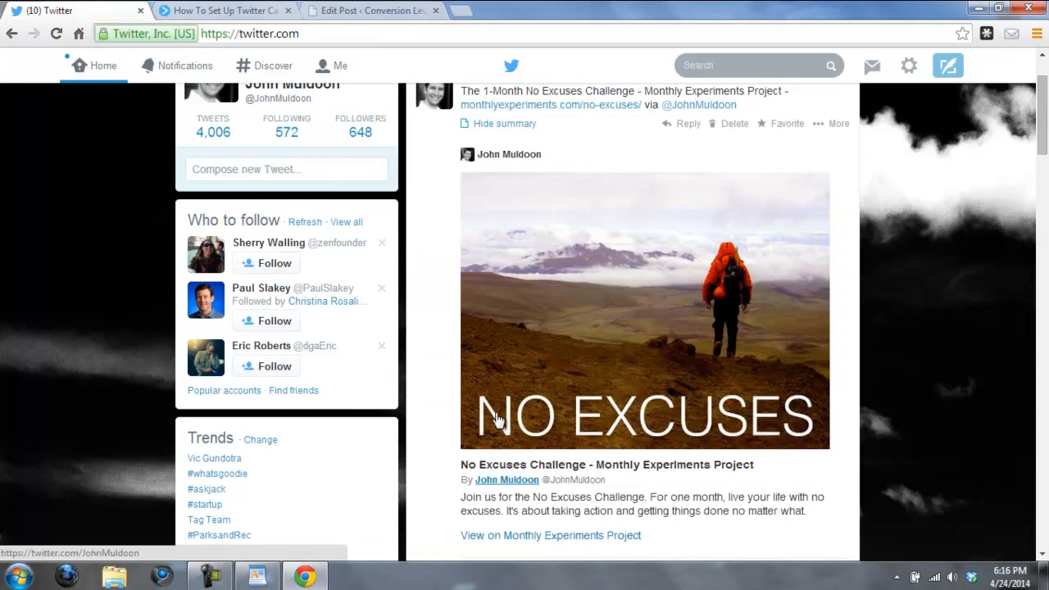
pyautogui.click(327, 10)
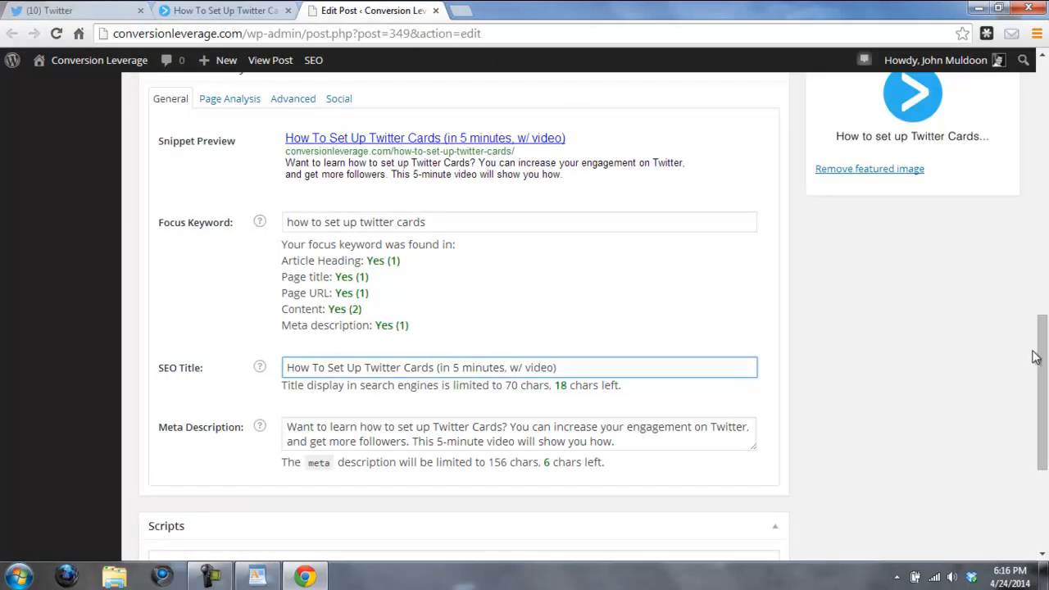
pyautogui.scroll(10, 1034, 356)
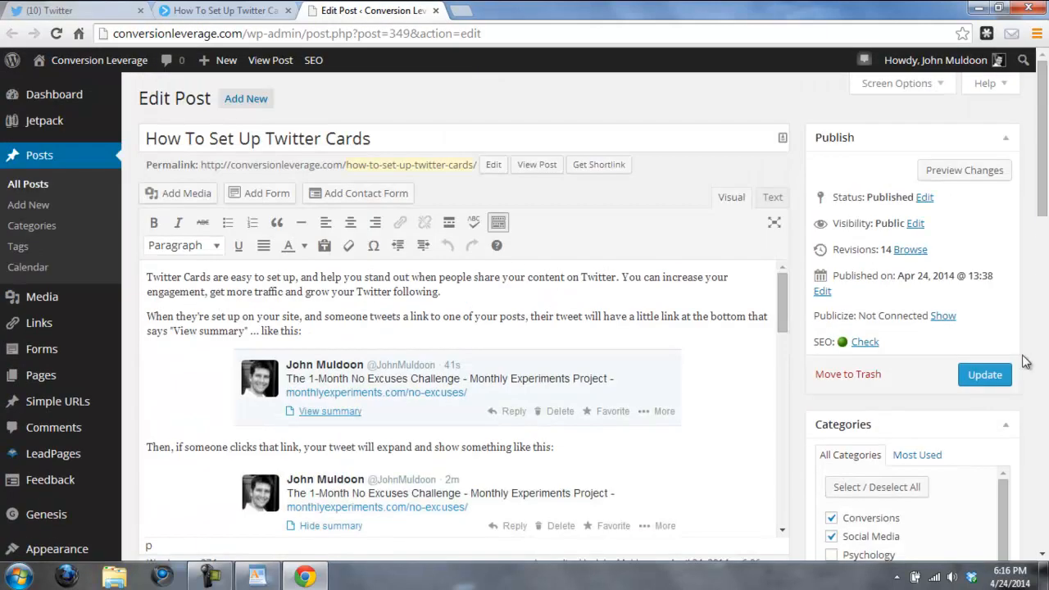
pyautogui.click(989, 375)
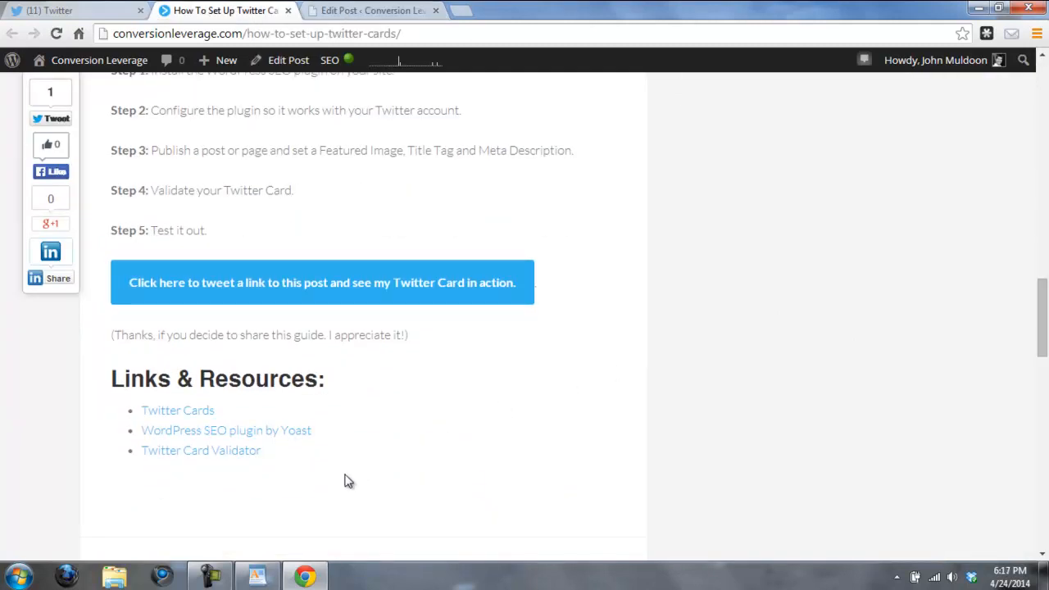
# Open the Twitter Card Validator from the guide's resource links and choose the Summary Large Image card layout.
pyautogui.click(189, 459)
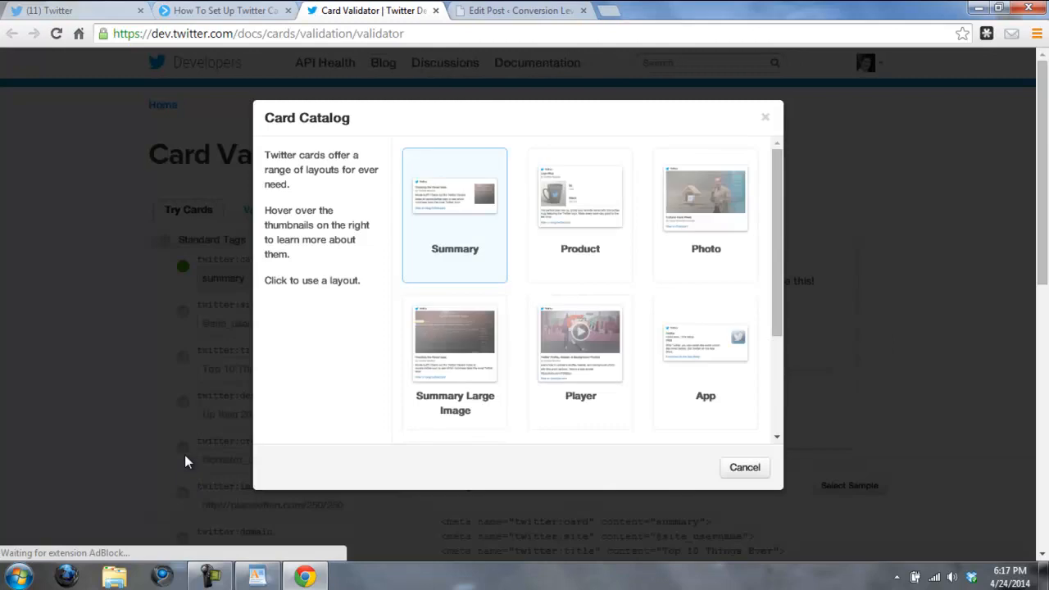
pyautogui.moveTo(450, 372)
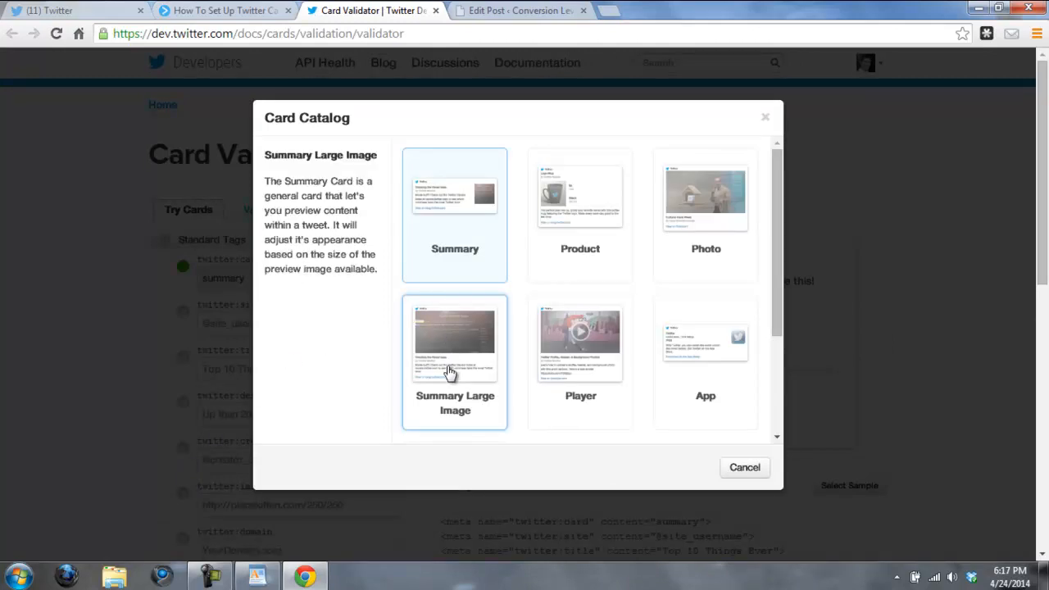
pyautogui.click(451, 372)
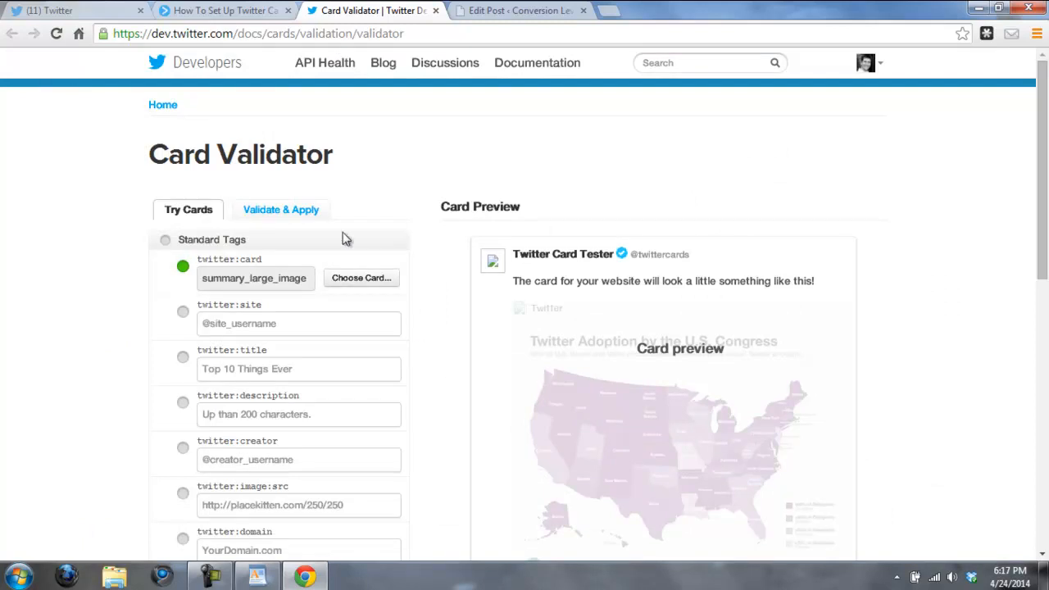
# Copy the published Twitter Cards guide's URL and submit it for validation in the Card Validator.
pyautogui.click(228, 11)
pyautogui.click(223, 33)
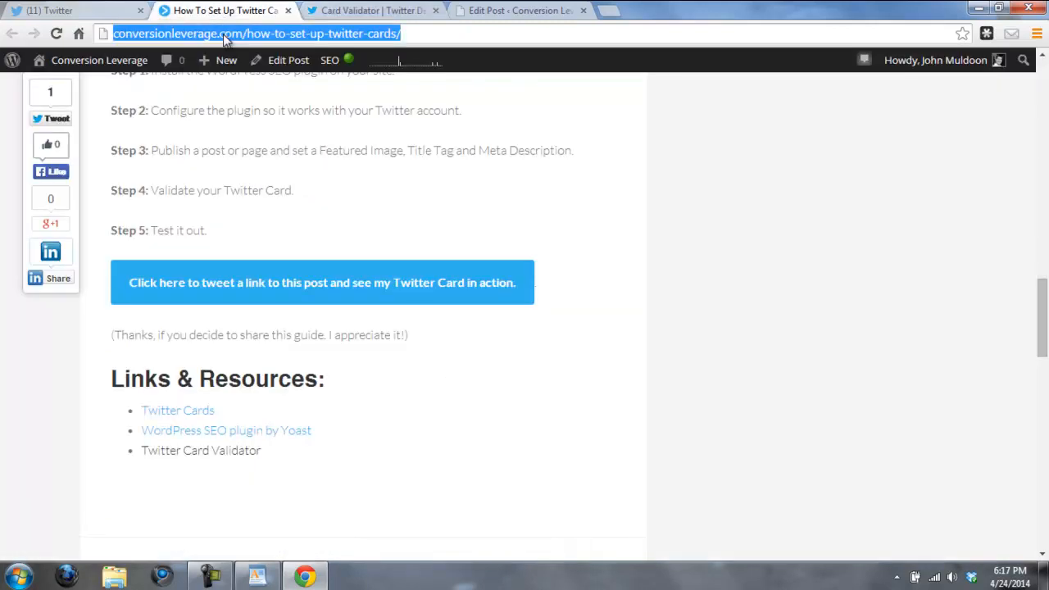
pyautogui.rightClick(225, 38)
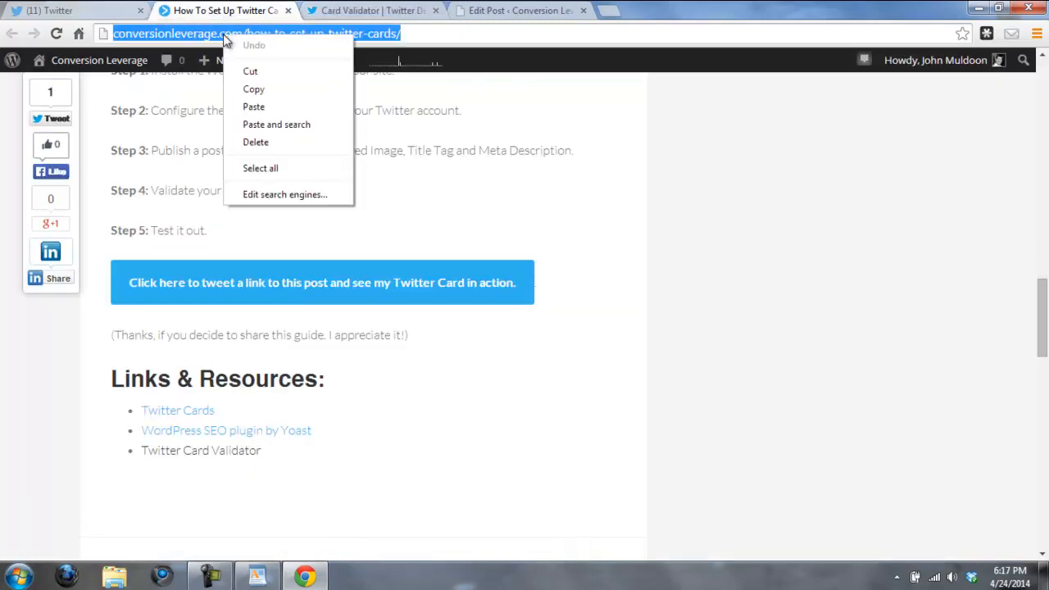
pyautogui.click(262, 91)
pyautogui.click(348, 11)
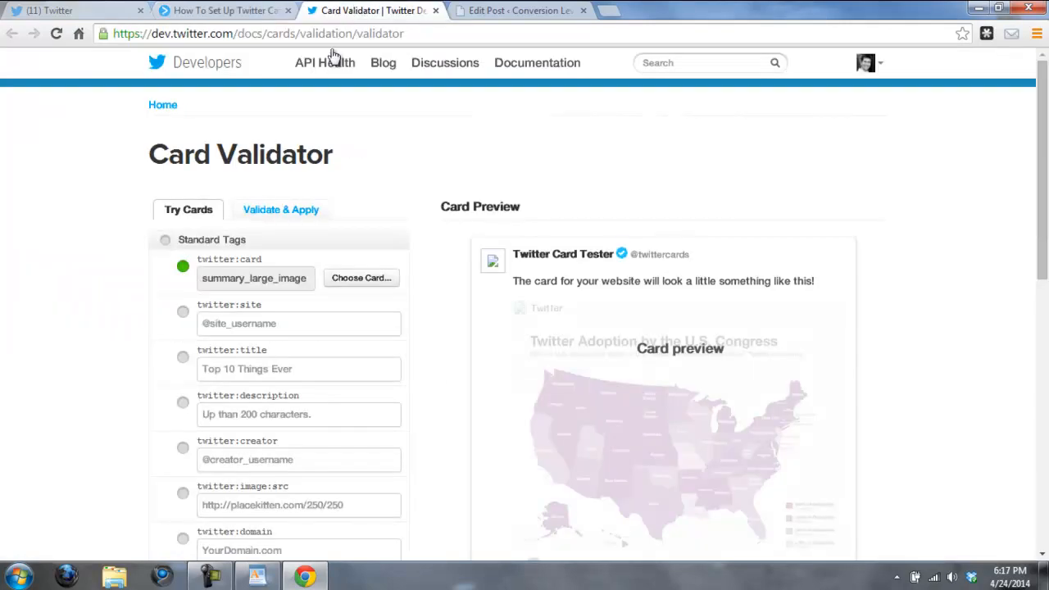
pyautogui.click(275, 213)
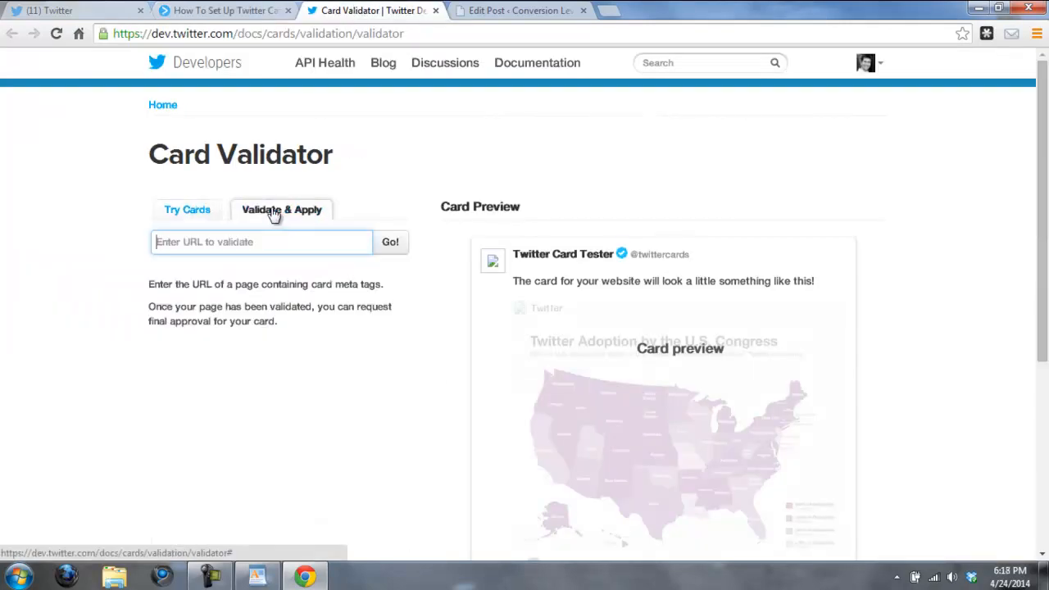
pyautogui.rightClick(248, 242)
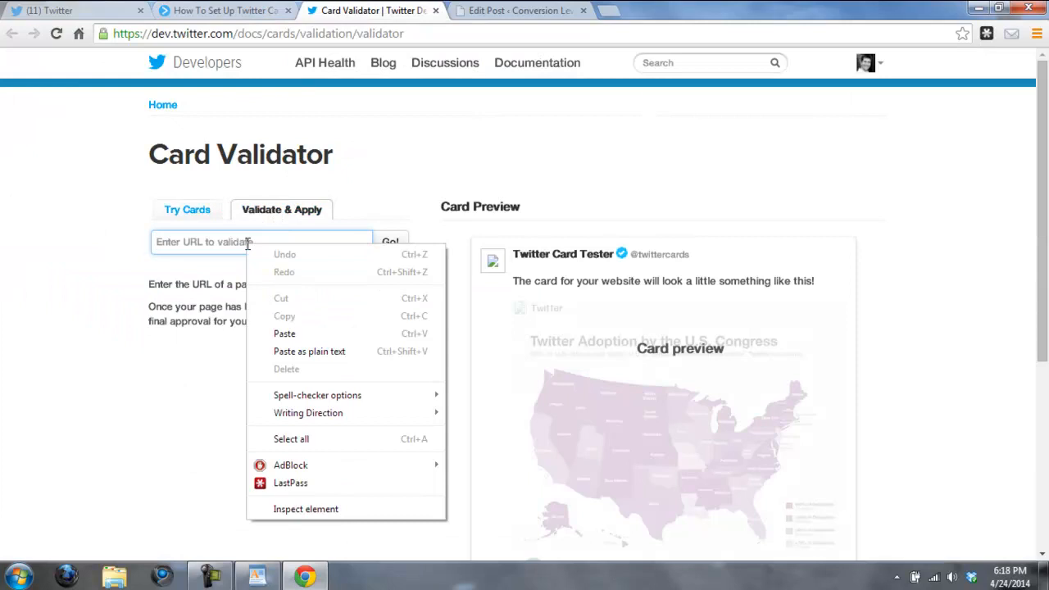
pyautogui.click(285, 333)
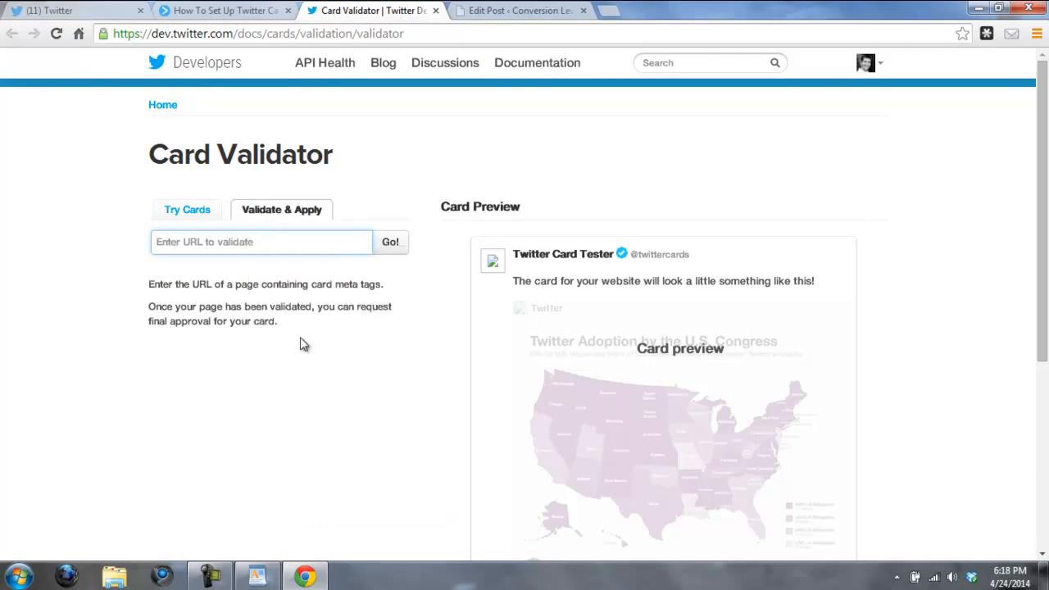
pyautogui.click(390, 243)
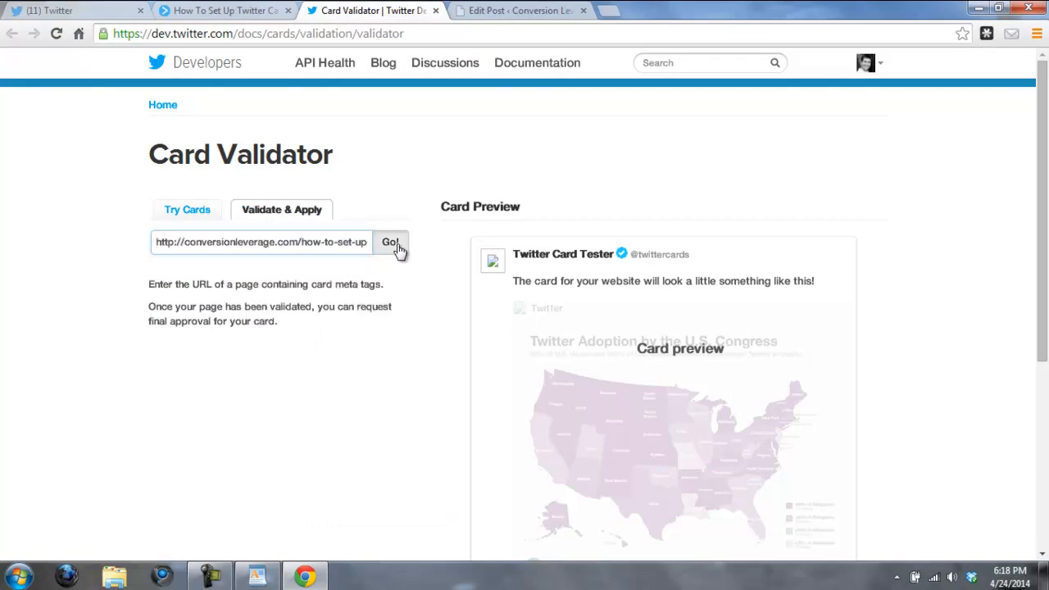
# Examine the validated page's approval status, standard tags and card preview in the Card Validator.
pyautogui.scroll(-5, 1047, 223)
pyautogui.moveTo(1047, 223); pyautogui.dragTo(1042, 187)
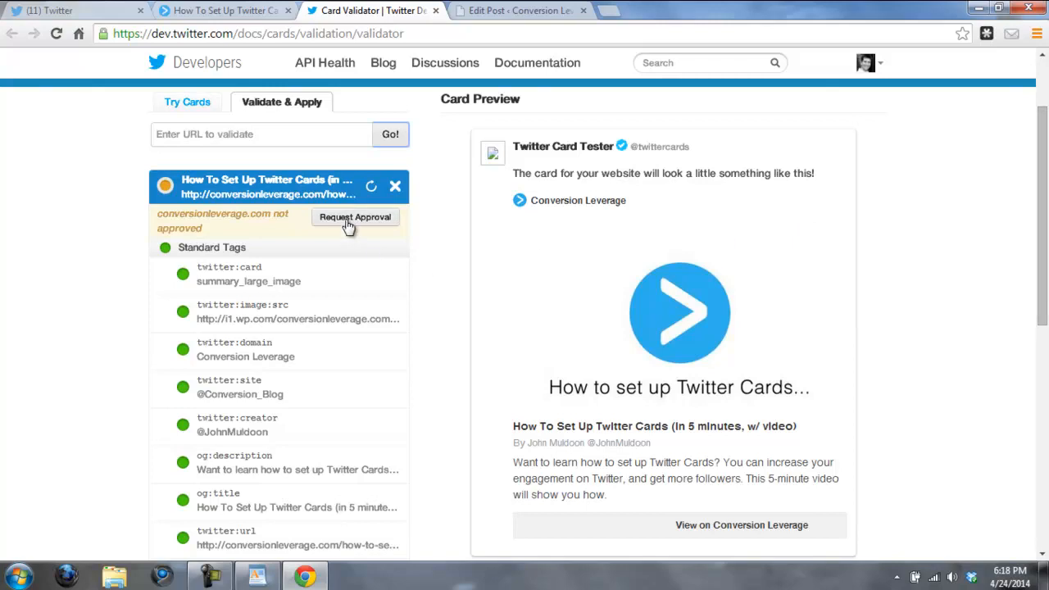
pyautogui.scroll(-1, 387, 305)
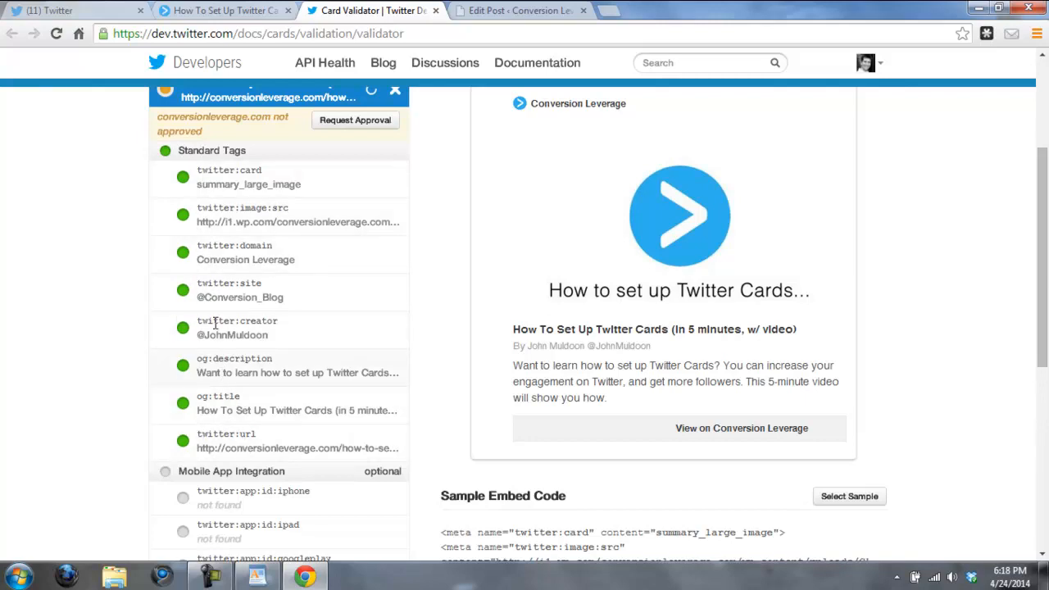
pyautogui.moveTo(214, 174)
pyautogui.moveTo(282, 211)
pyautogui.moveTo(302, 249)
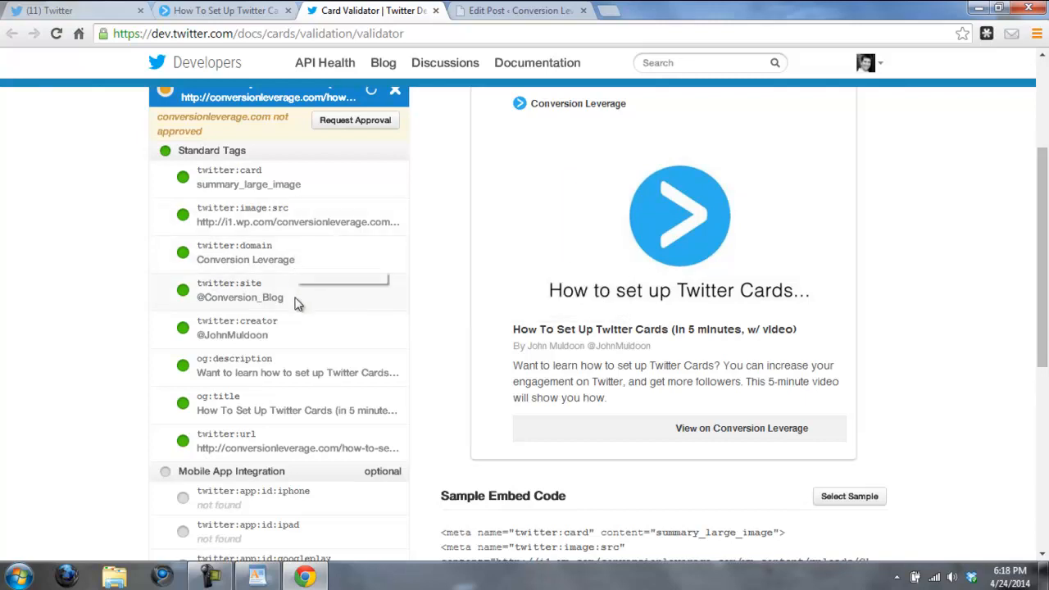
pyautogui.moveTo(279, 297)
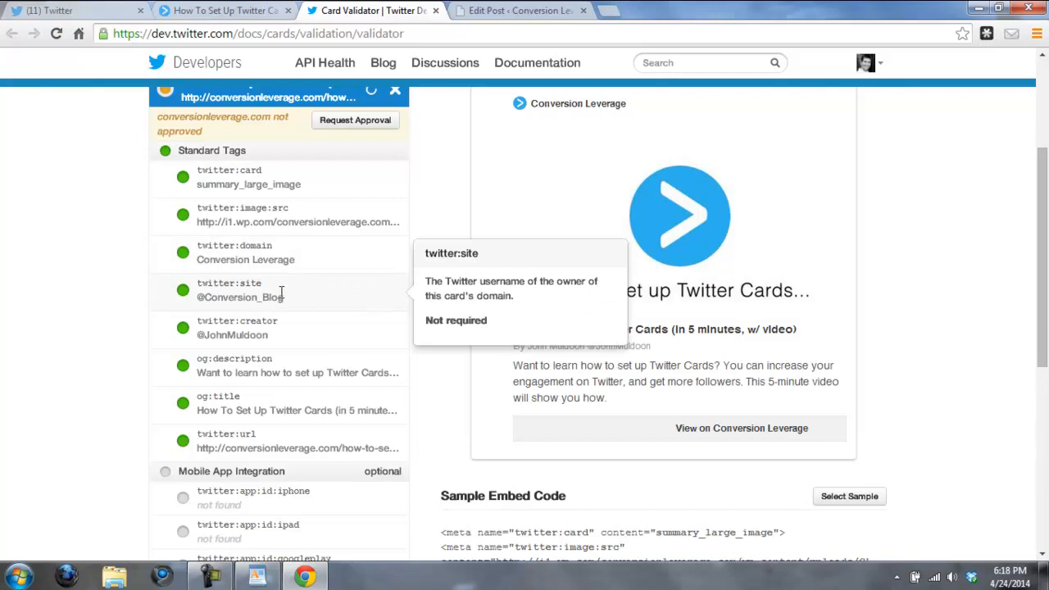
pyautogui.scroll(1, 861, 304)
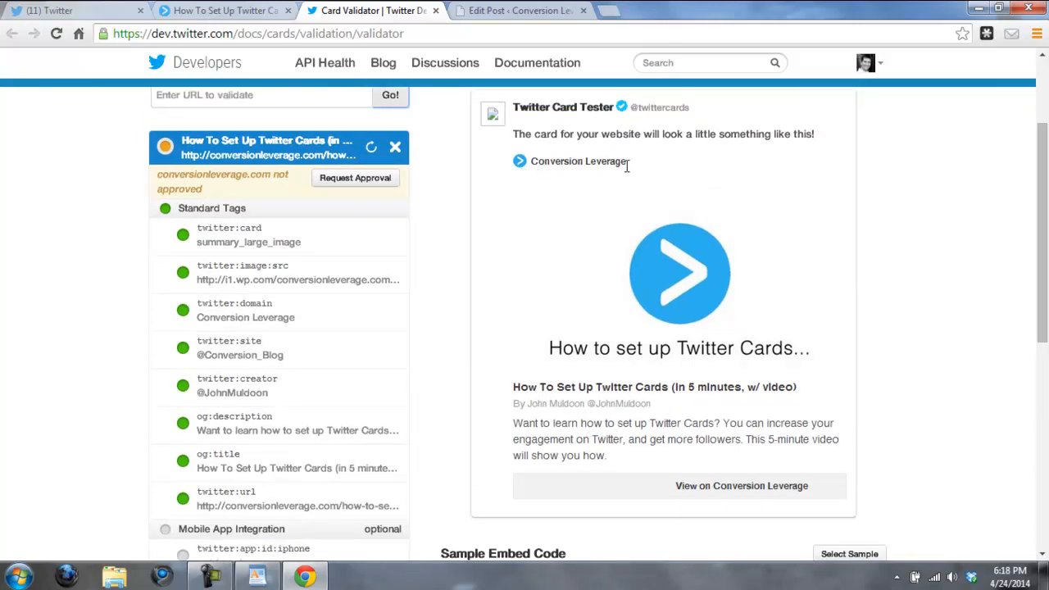
pyautogui.moveTo(304, 391)
# Request domain approval for conversionleverage.com with the description "Get a website that gets results." and website Twitter username Conversion_Blog.
pyautogui.click(384, 190)
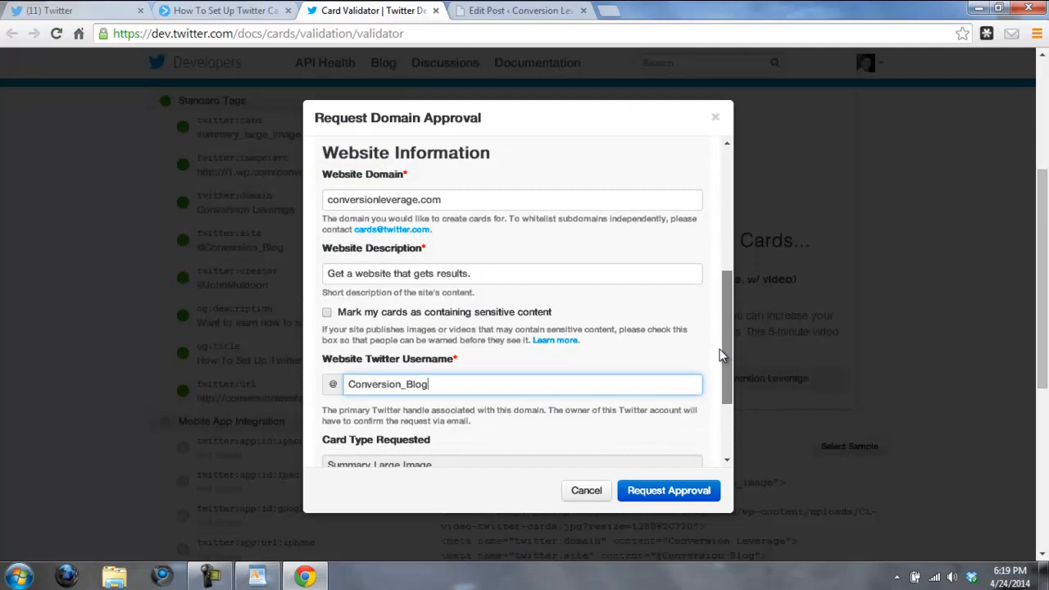
pyautogui.click(659, 492)
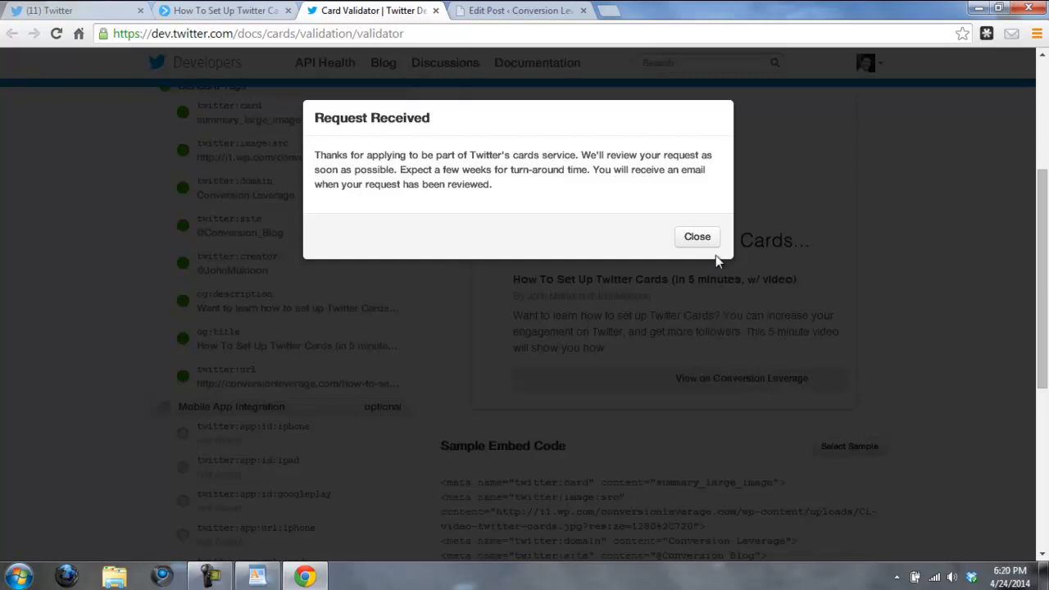
pyautogui.click(700, 239)
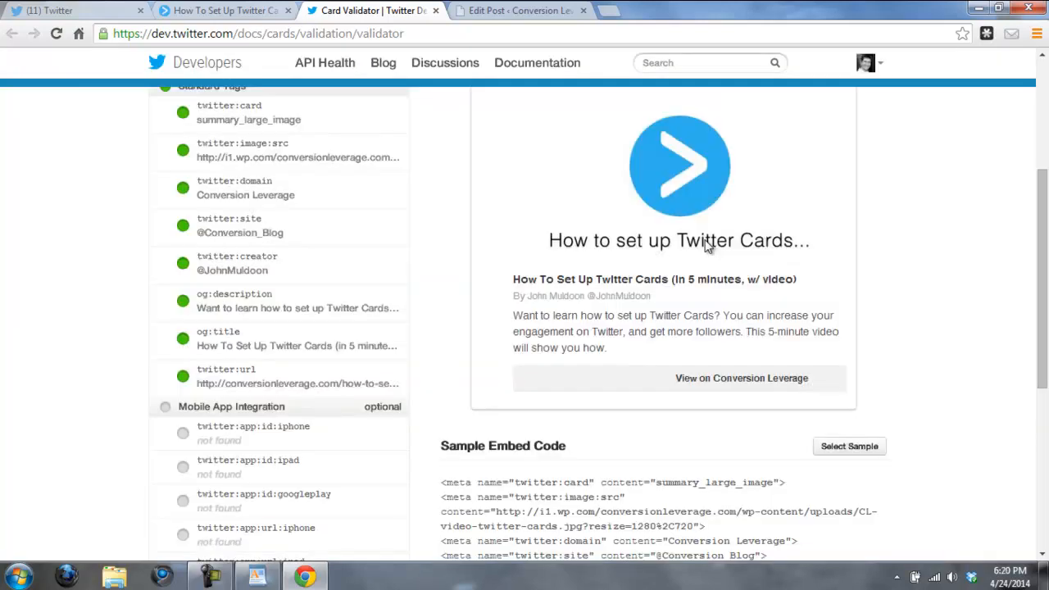
# Return to the published Twitter Cards guide and review its example tweets and the five setup steps.
pyautogui.scroll(3, 448, 363)
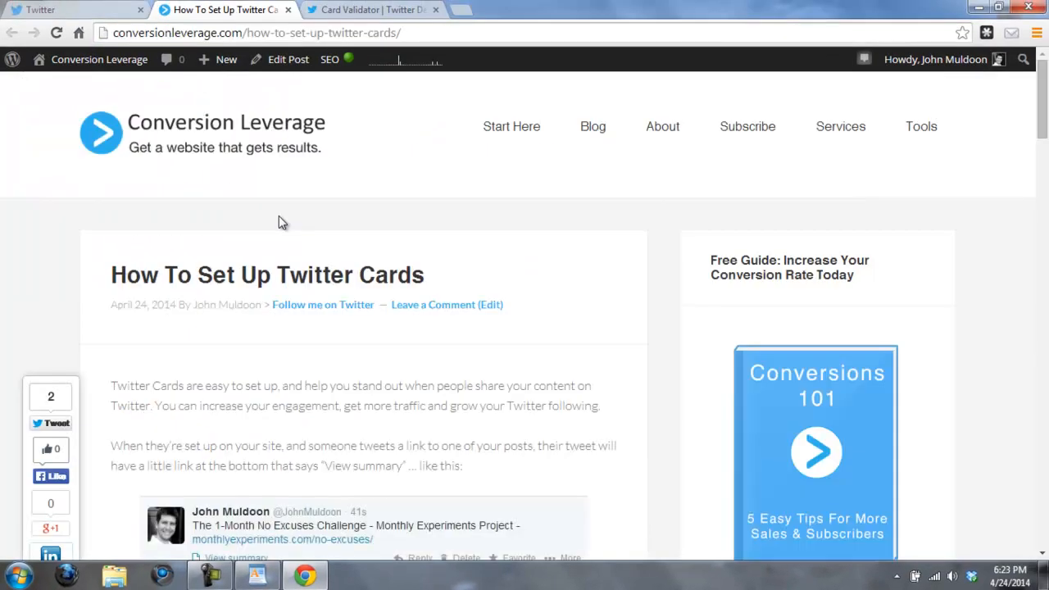
pyautogui.scroll(-10, 222, 205)
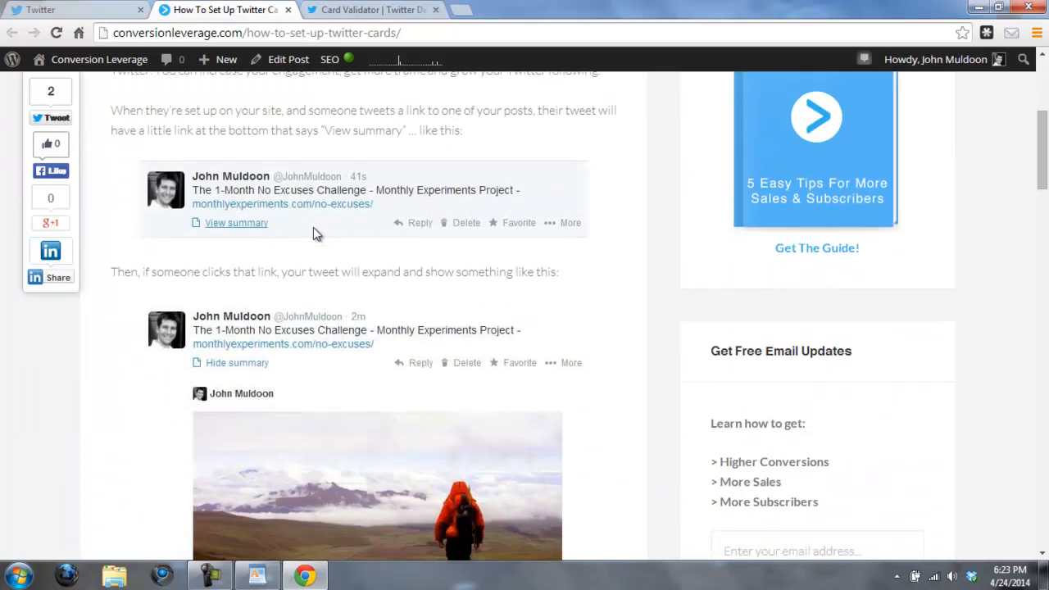
pyautogui.scroll(-4, 315, 258)
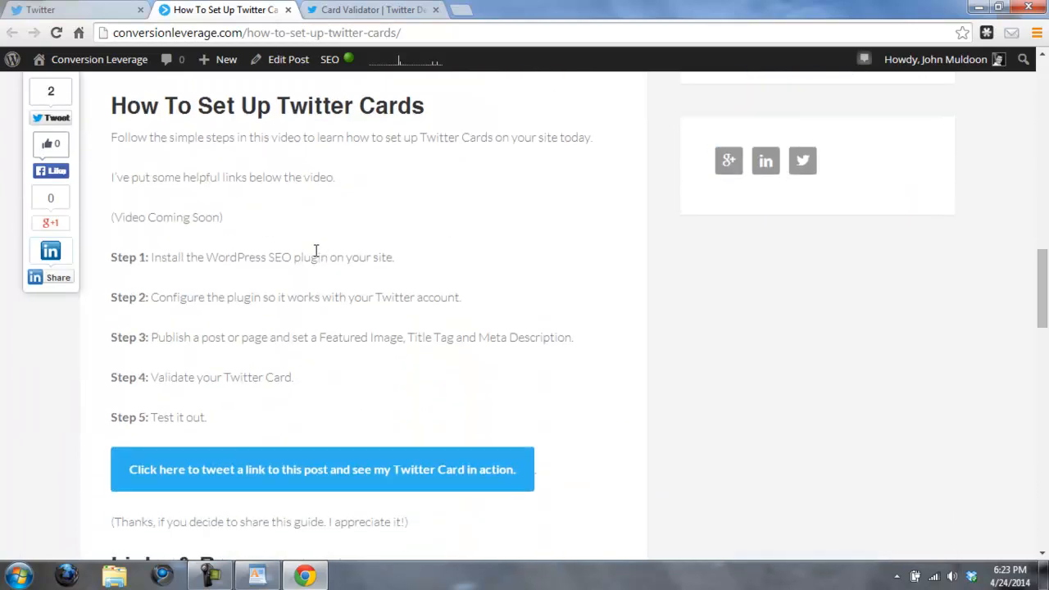
pyautogui.scroll(-1, 315, 230)
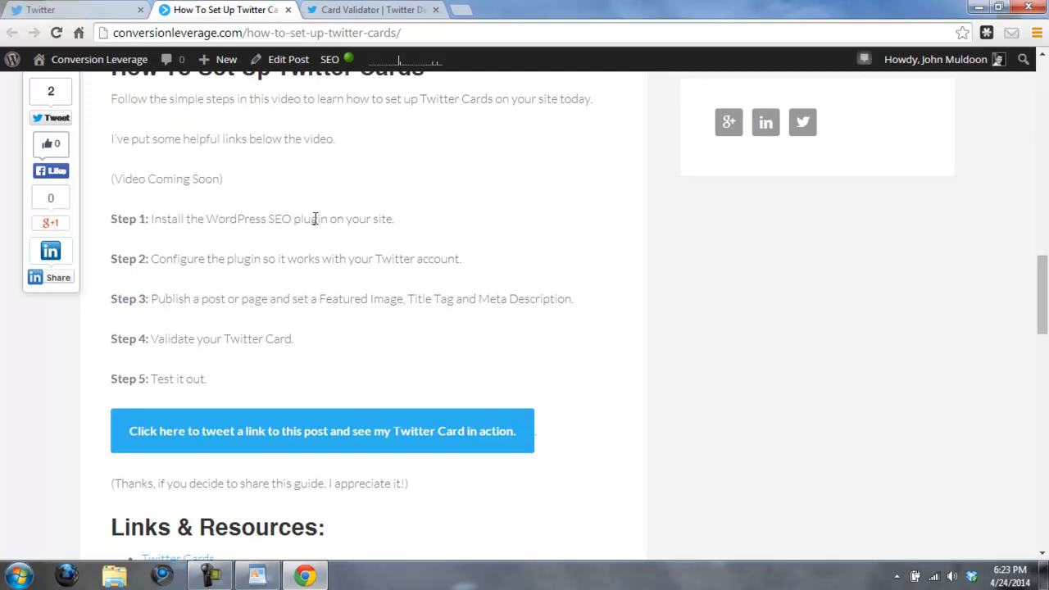
# Post the prefilled tweet sharing the Twitter Cards tutorial from the guide's tweet link and close the completed tweet page.
pyautogui.click(329, 430)
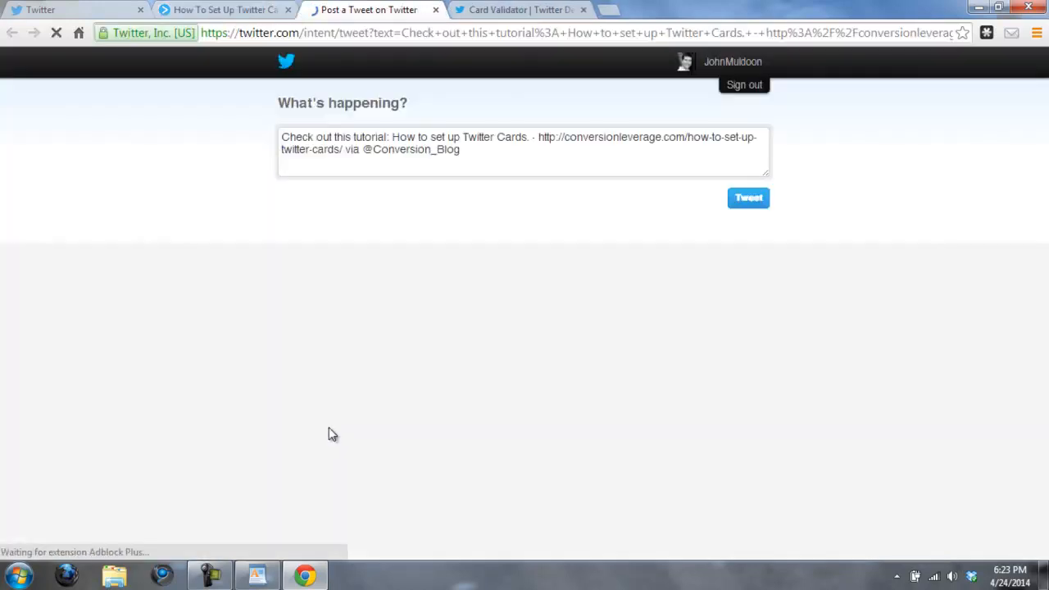
pyautogui.click(752, 208)
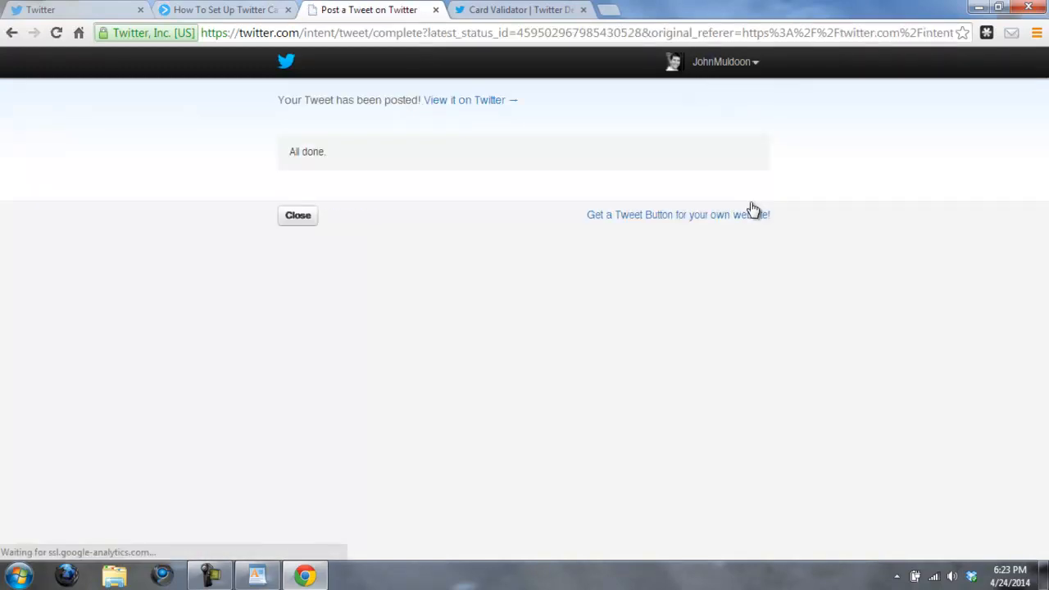
pyautogui.click(298, 216)
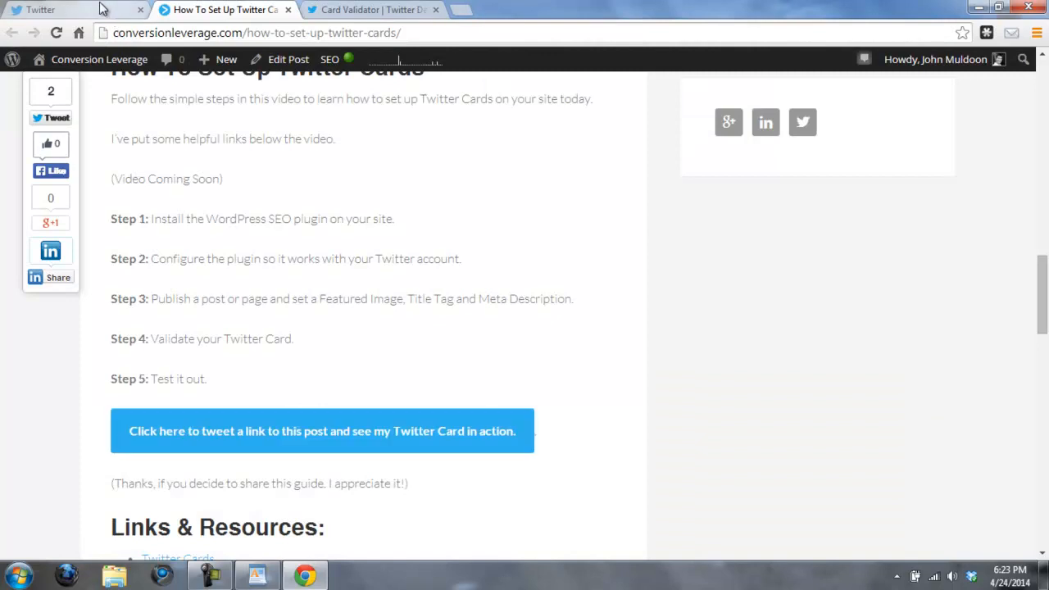
# Refresh the Twitter home timeline, expand the new tutorial tweet's summary to inspect its card, and follow the card image to the linked page.
pyautogui.click(101, 8)
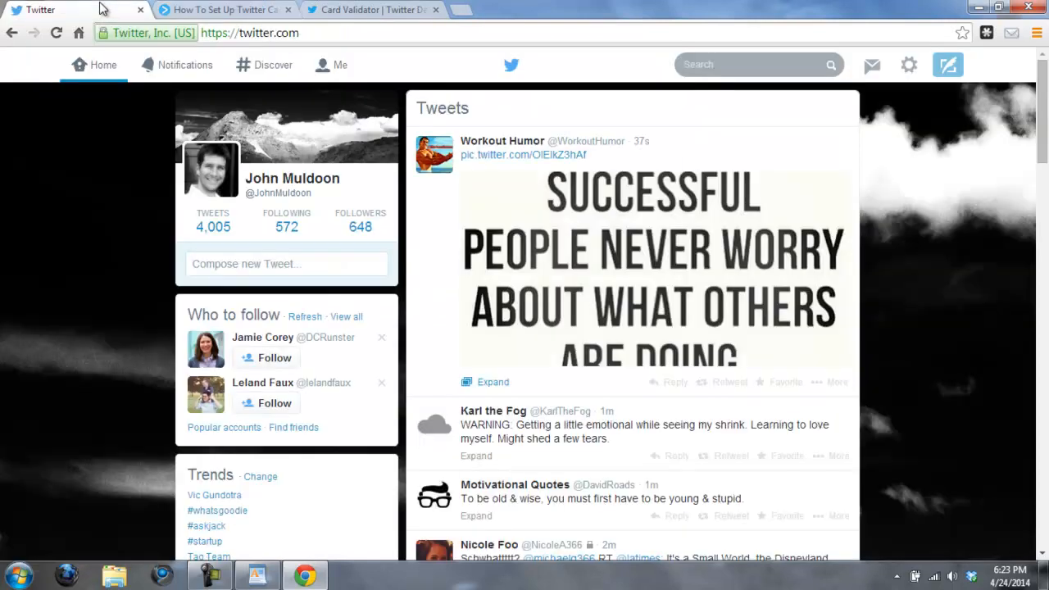
pyautogui.click(56, 33)
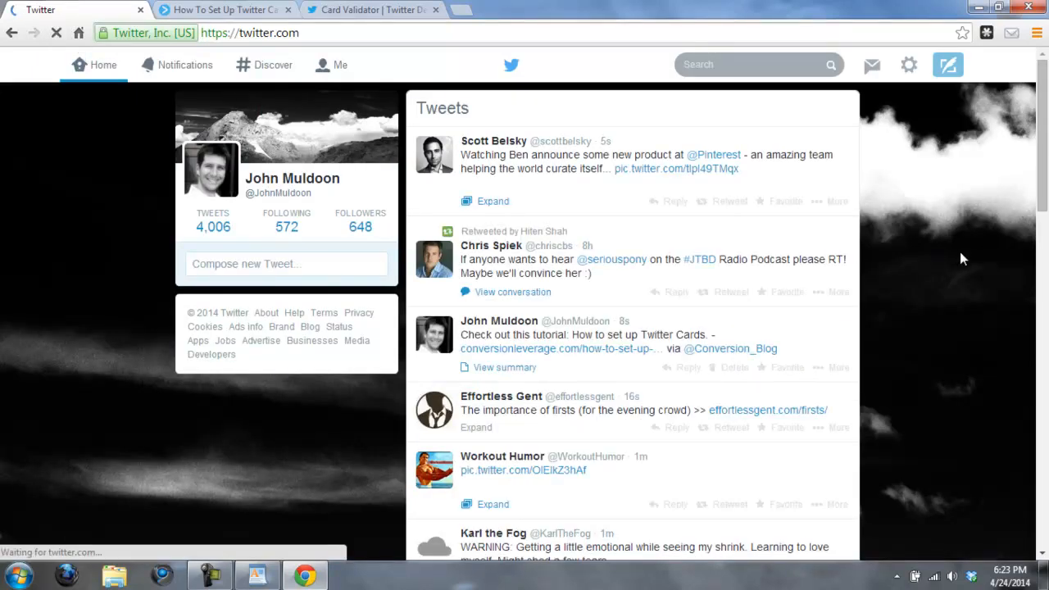
pyautogui.scroll(-2, 956, 246)
pyautogui.scroll(-1, 956, 243)
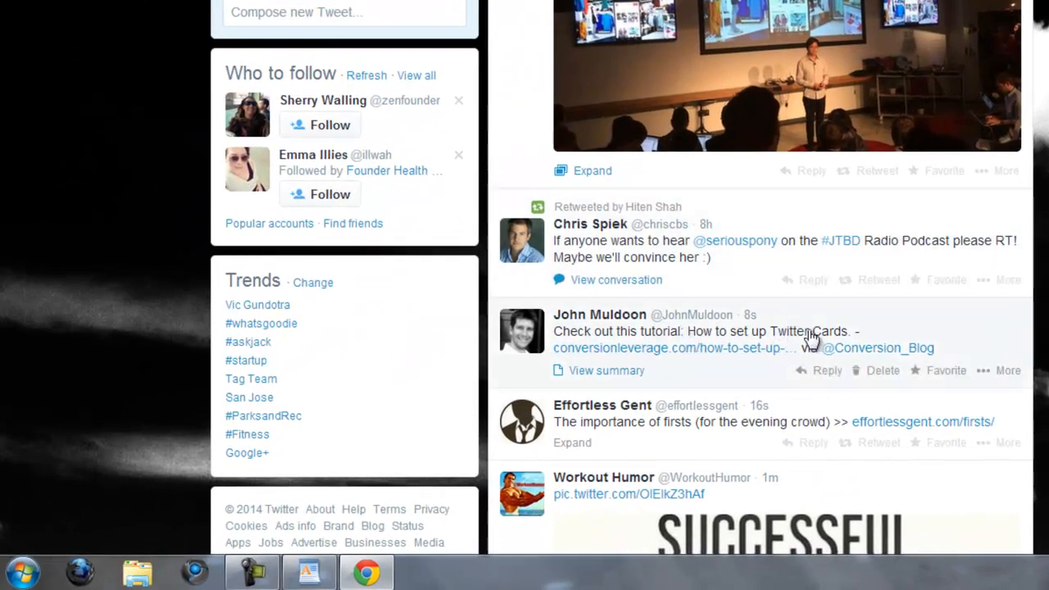
pyautogui.click(625, 370)
pyautogui.scroll(-4, 703, 378)
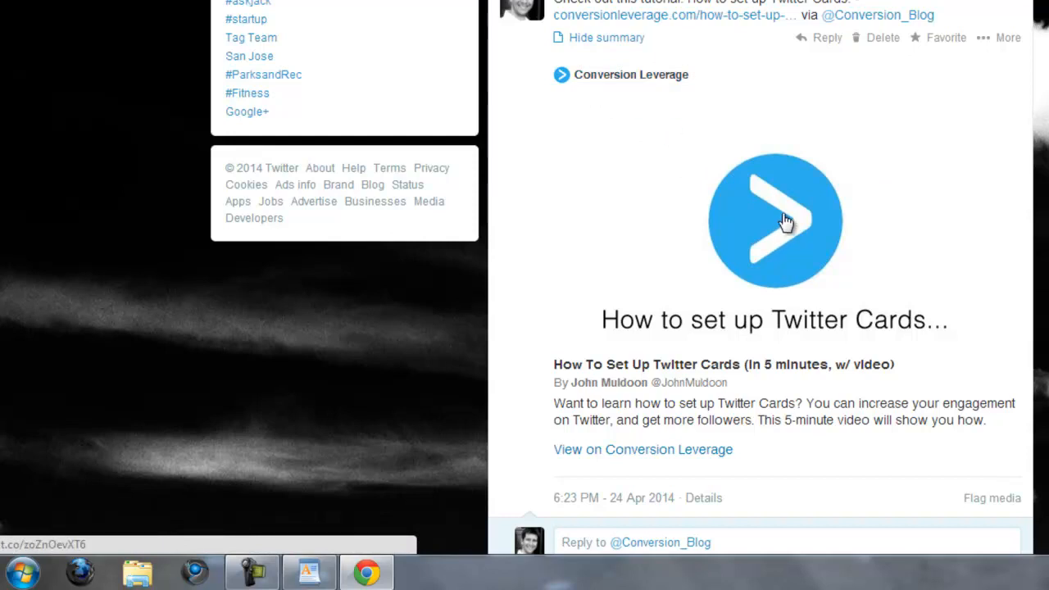
pyautogui.scroll(-1, 785, 221)
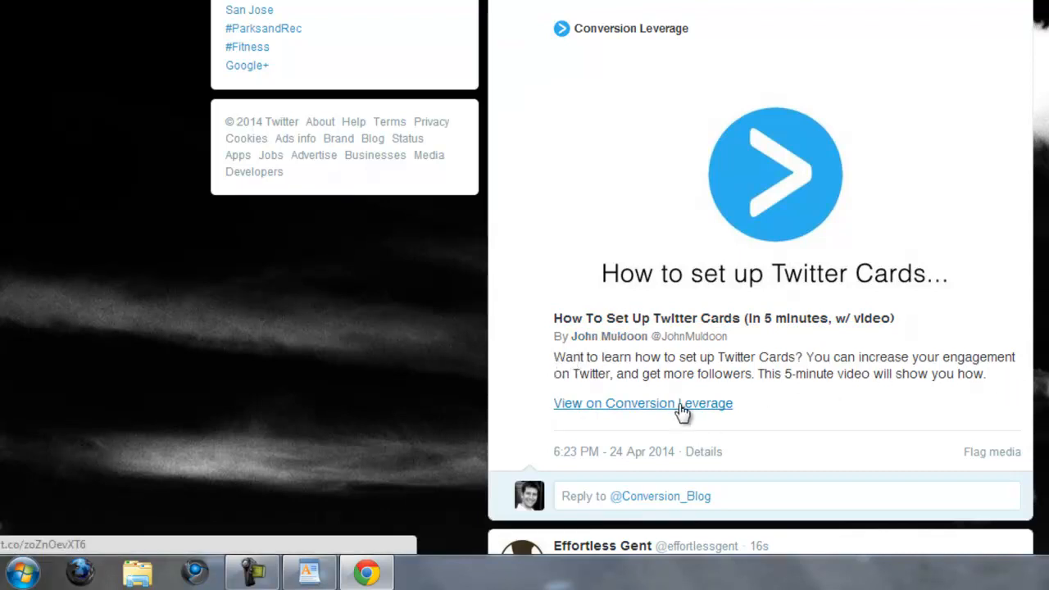
pyautogui.click(764, 189)
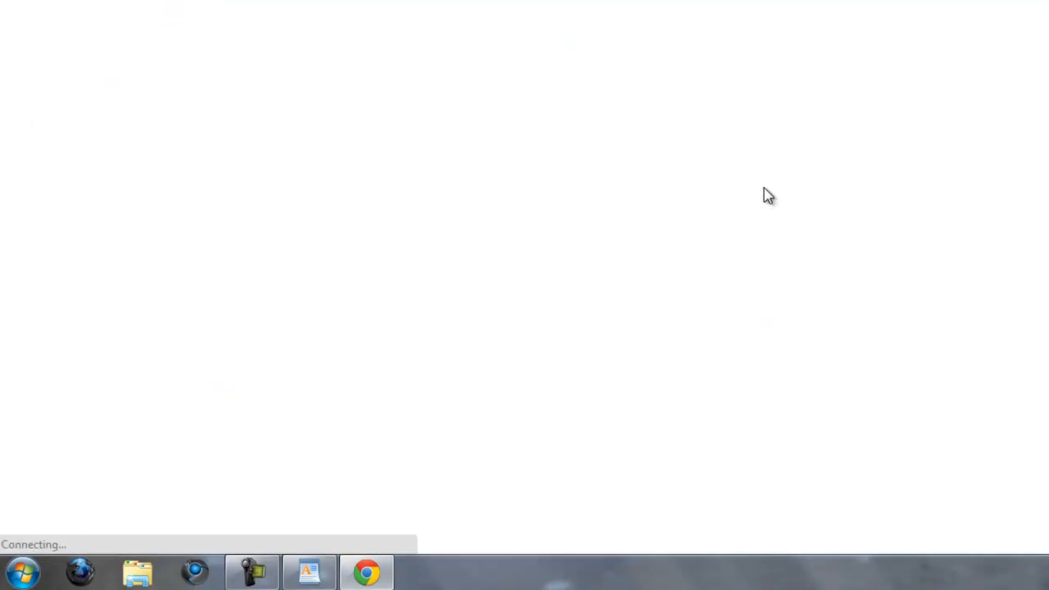